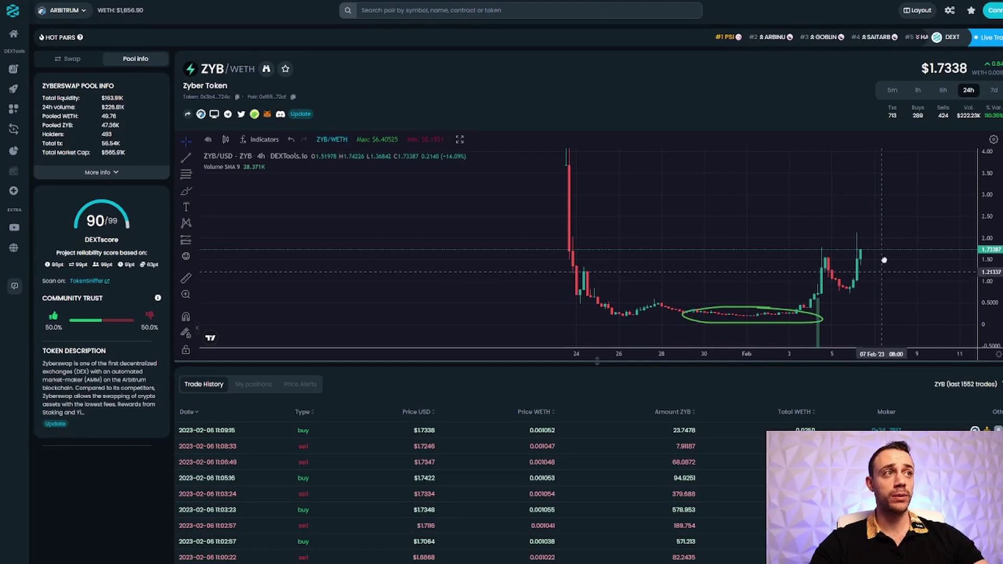
Pan the ZYB/WETH 4h chart so every candle since launch is visible
drag(883, 259, 850, 223)
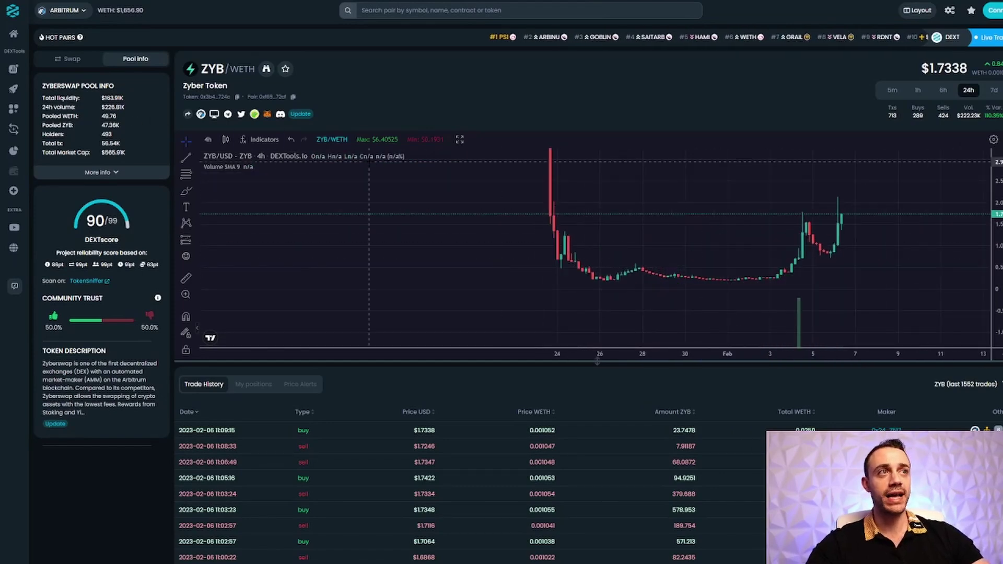
Switch the ZYB/WETH chart to 1-day candles and pick the measure tool
click(208, 140)
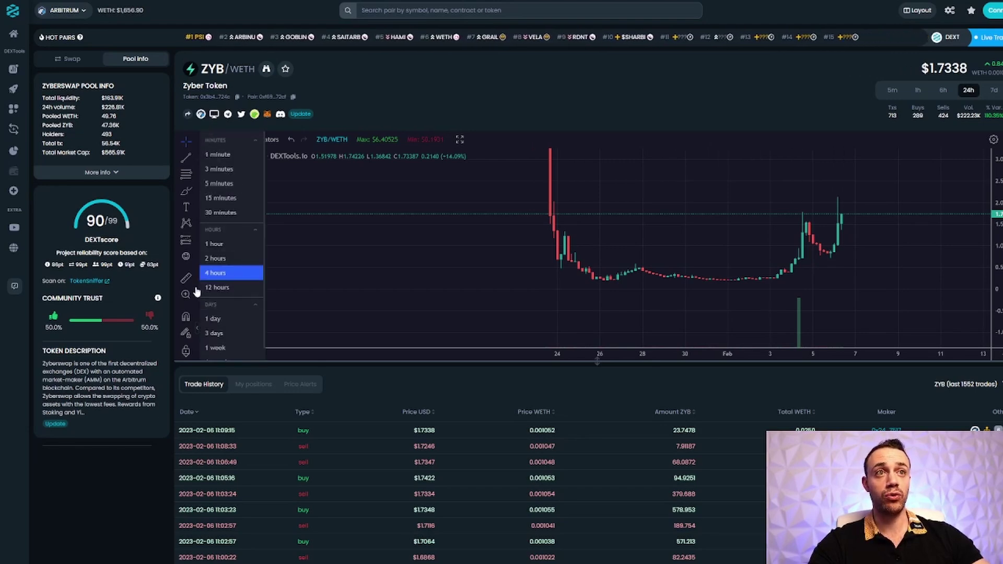
click(214, 318)
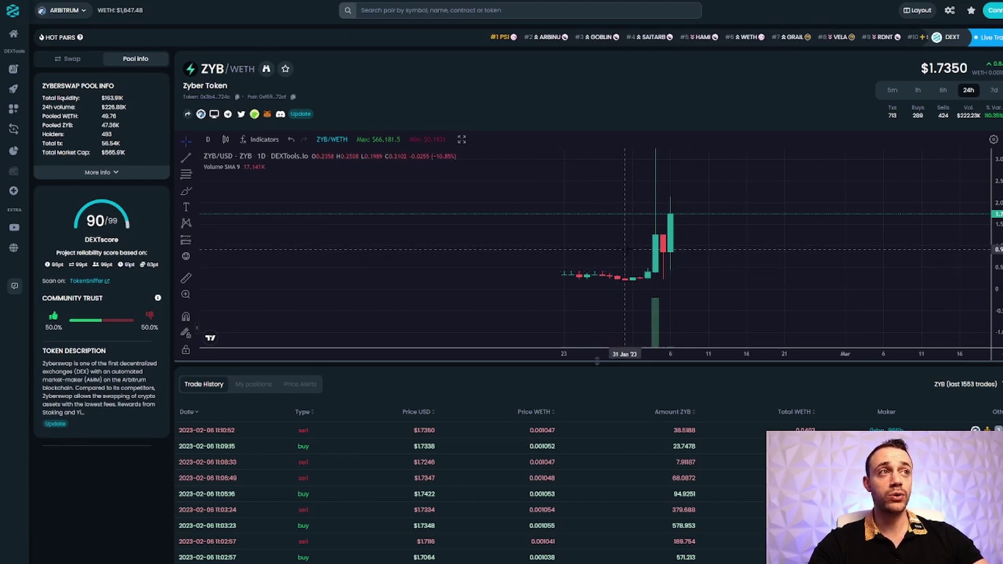
click(186, 278)
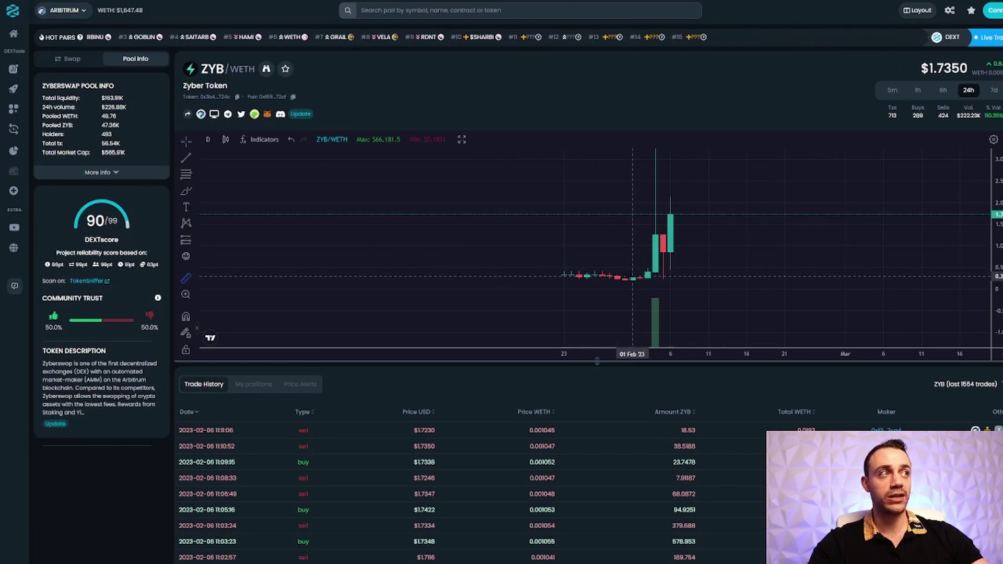
Measure the price rise from 31 Jan to the latest candle, then select the market cap value
click(624, 277)
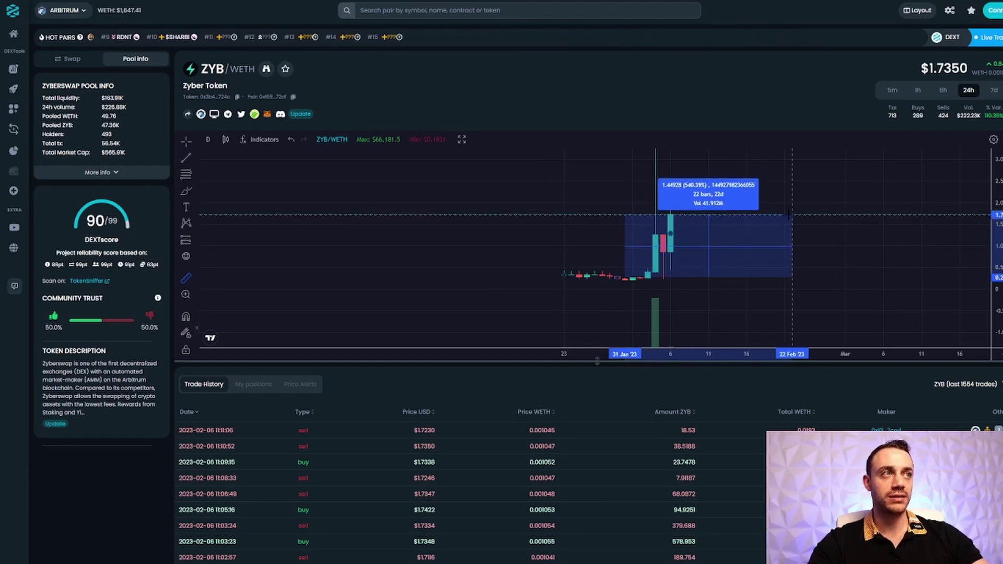
click(793, 232)
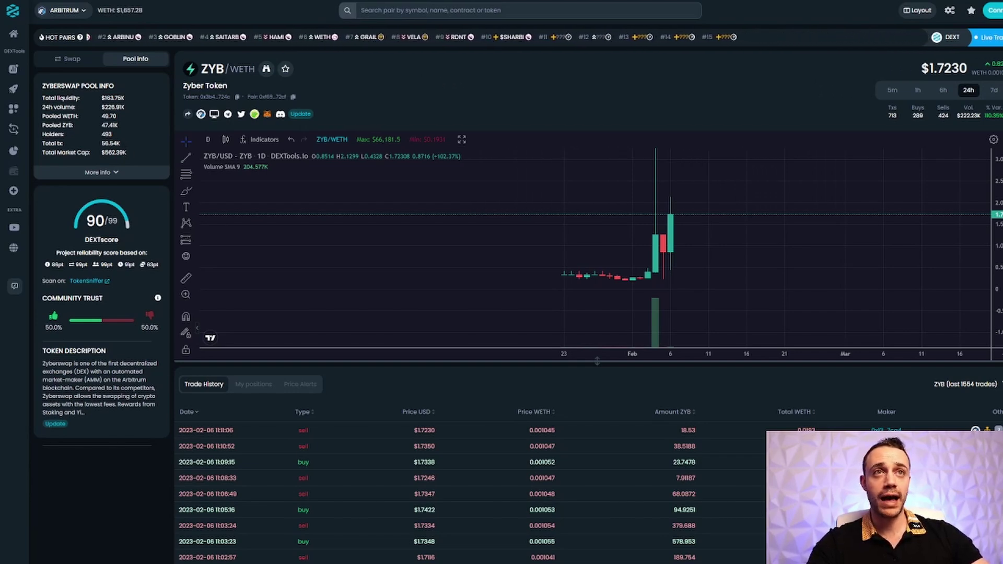
double_click(114, 153)
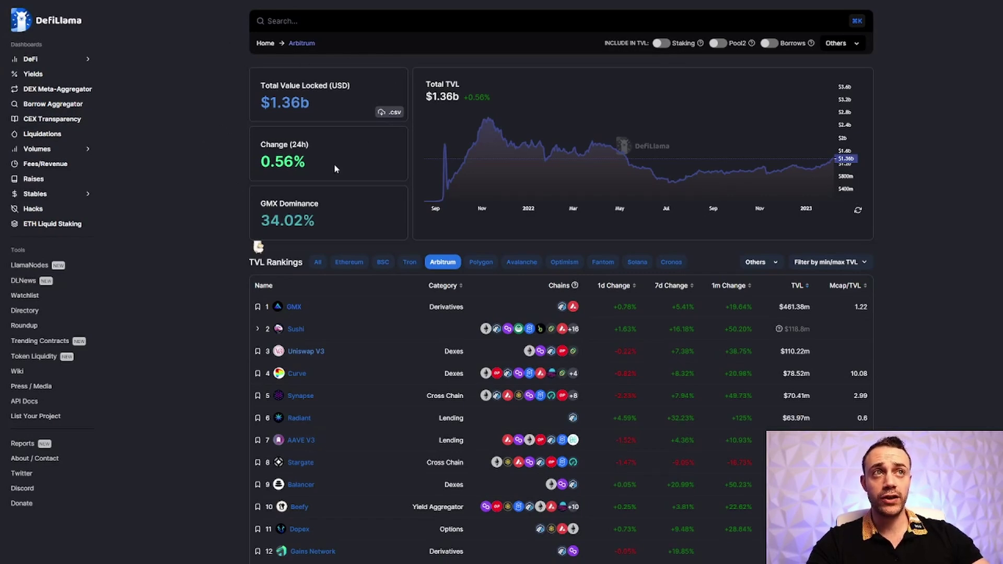
scroll(318, 201, down, 1)
scroll(299, 190, down, 2)
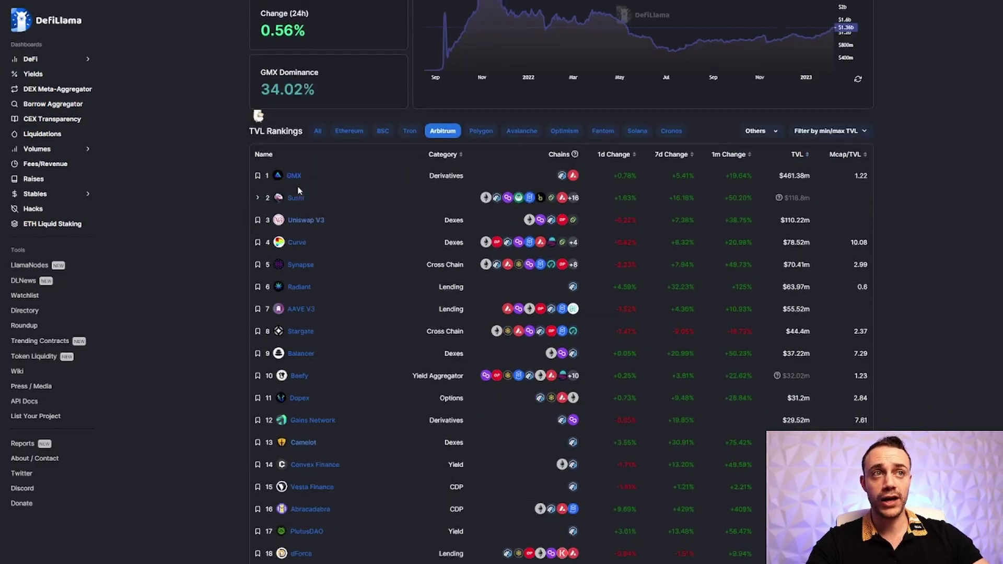
scroll(300, 190, down, 2)
scroll(302, 189, down, 2)
scroll(305, 190, down, 2)
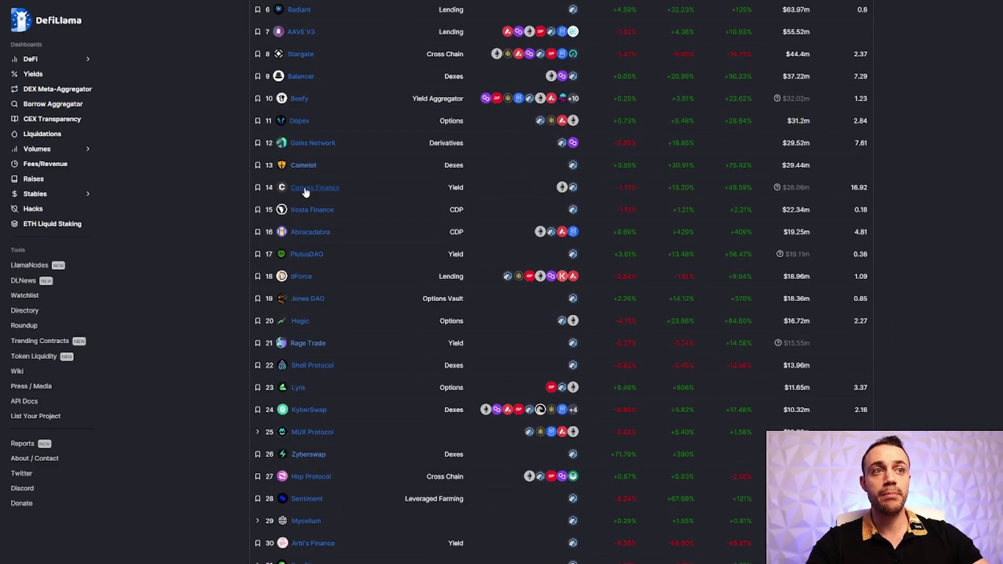
scroll(401, 378, down, 1)
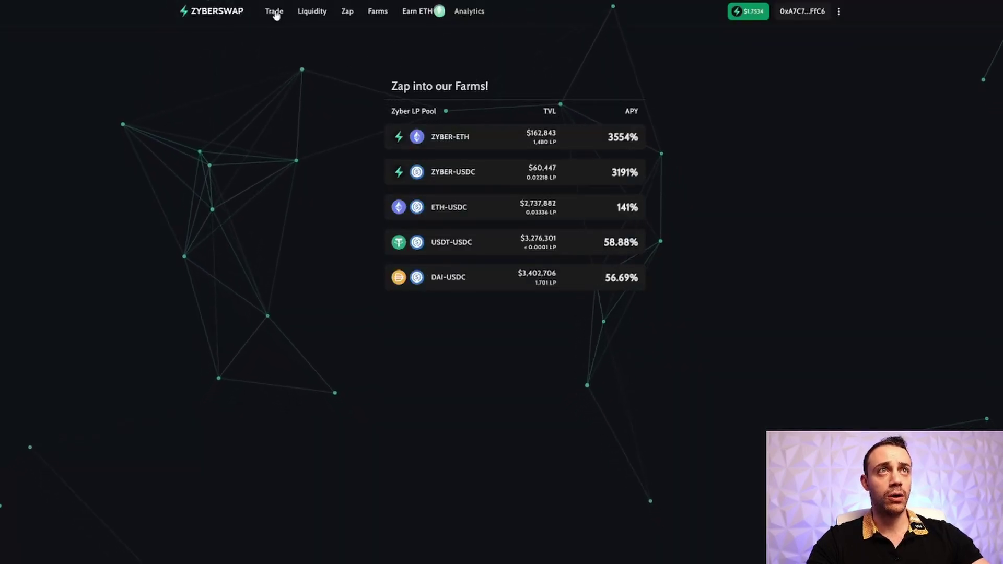
On Trade, set up a swap of 0.005 ETH to about 8.224 USDC
click(276, 13)
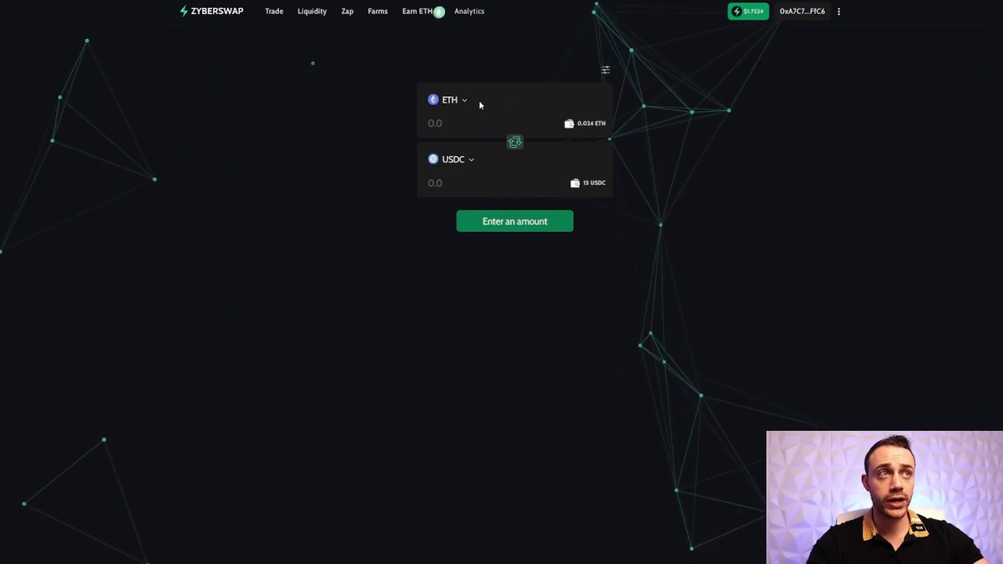
click(470, 125)
text(0.0)
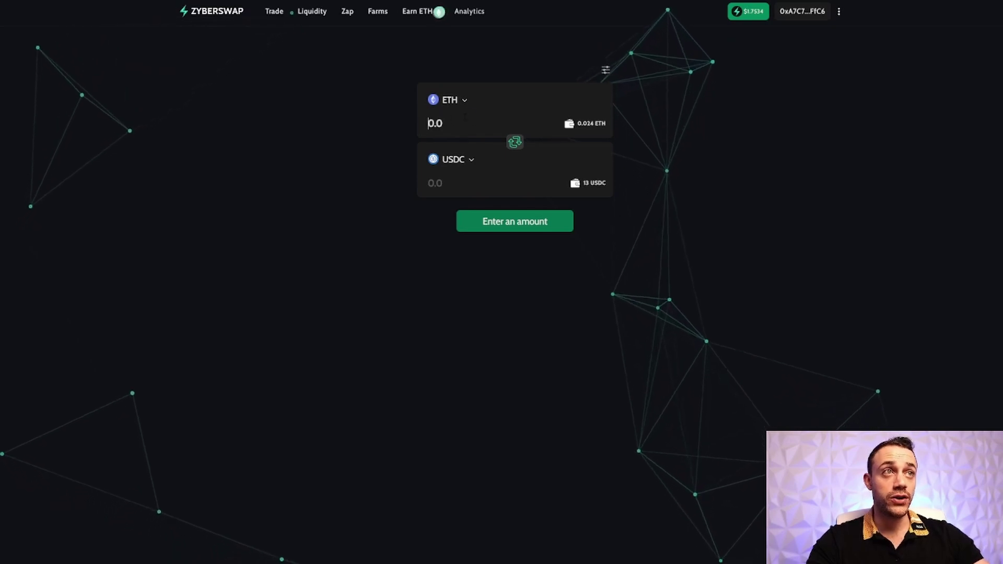
text(05)
click(470, 301)
Confirm the ETH-to-USDC swap in ZyberSwap and MetaMask and dismiss the notice
click(511, 388)
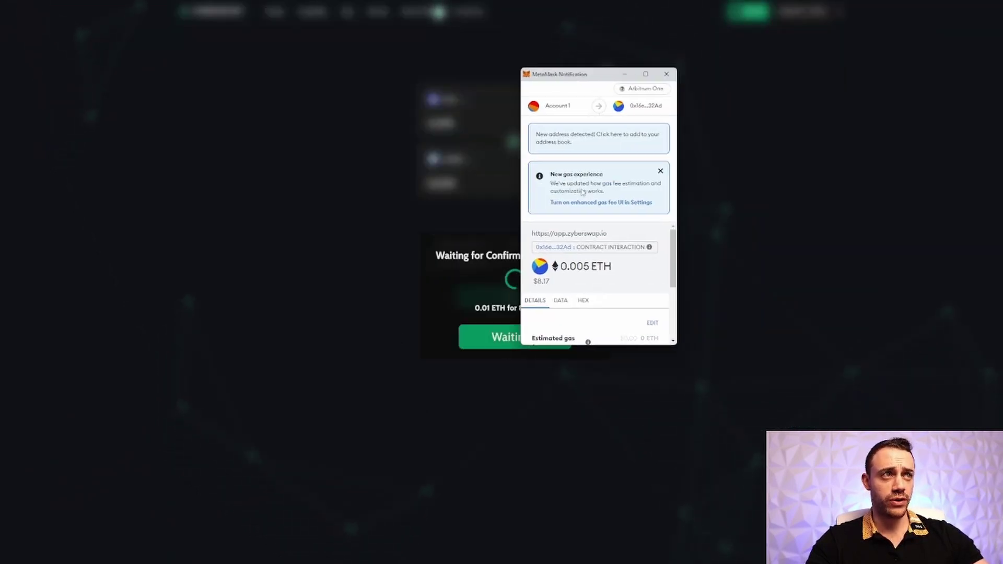
scroll(616, 280, down, 5)
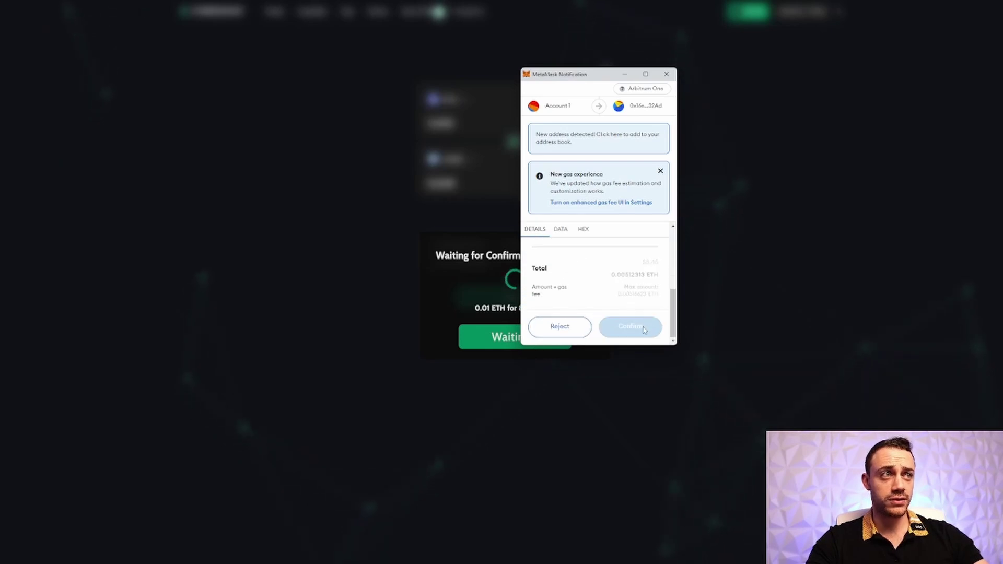
click(644, 329)
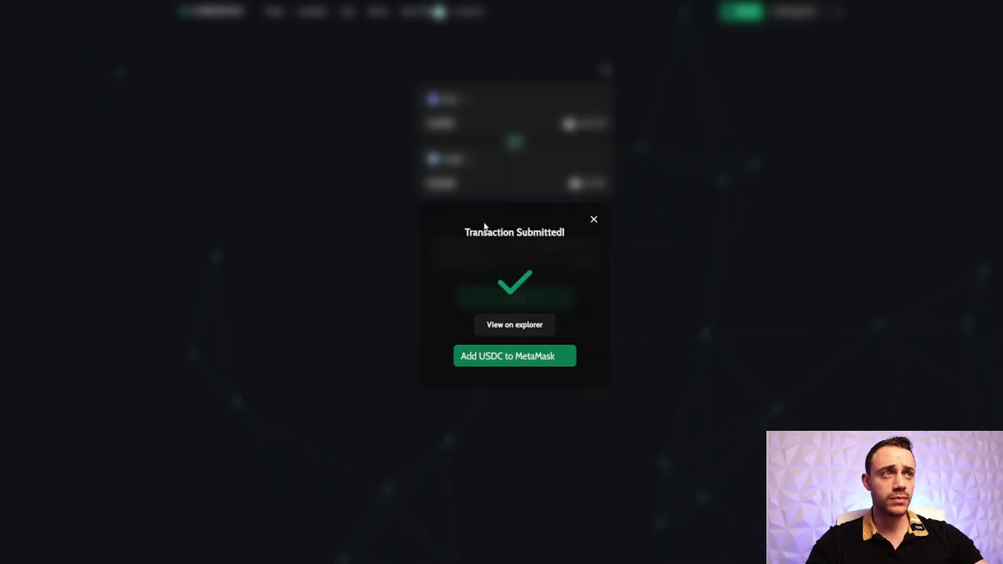
click(593, 222)
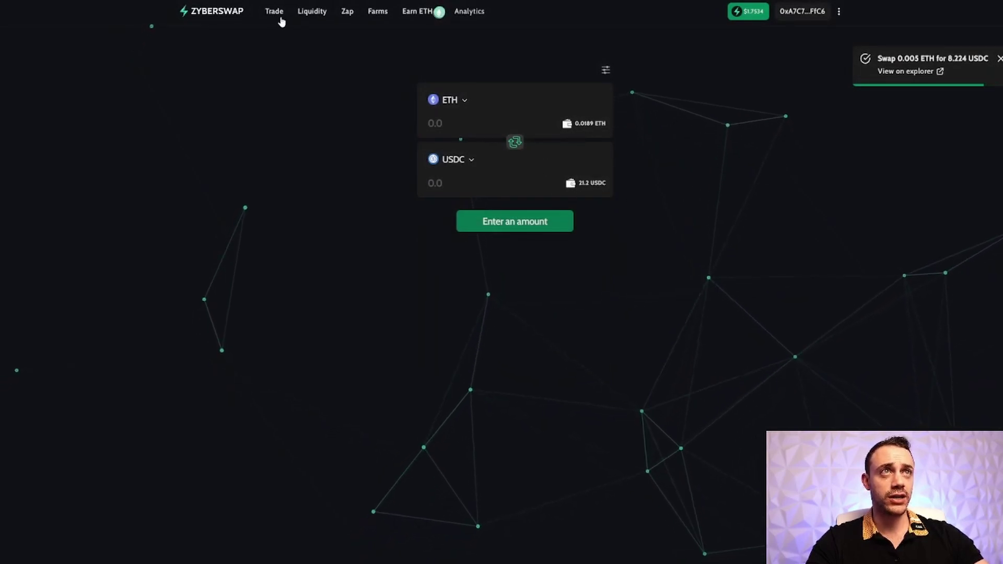
On Zap, choose the ZYBER-ETH pool with ZYBER as input and amount 1
click(305, 13)
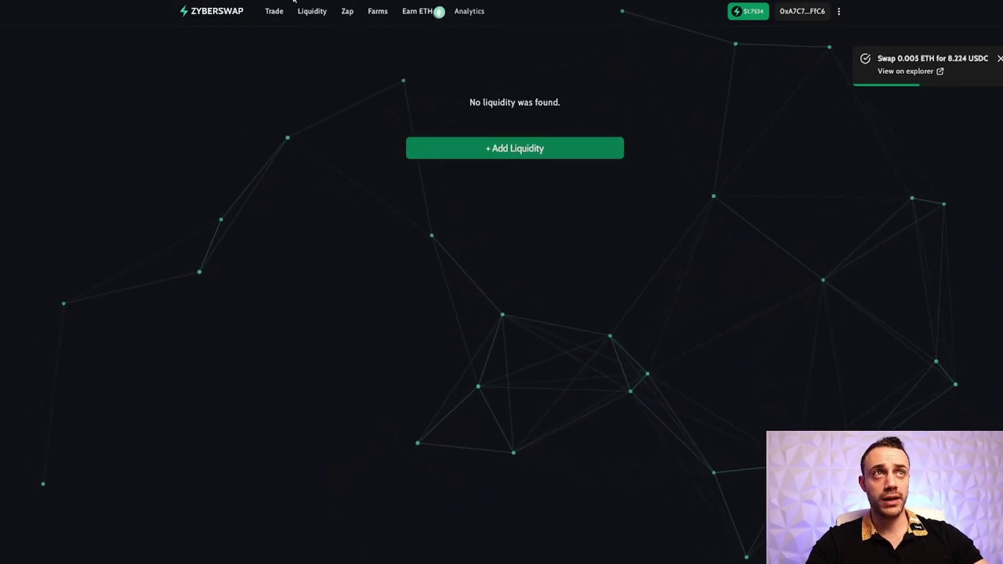
click(470, 156)
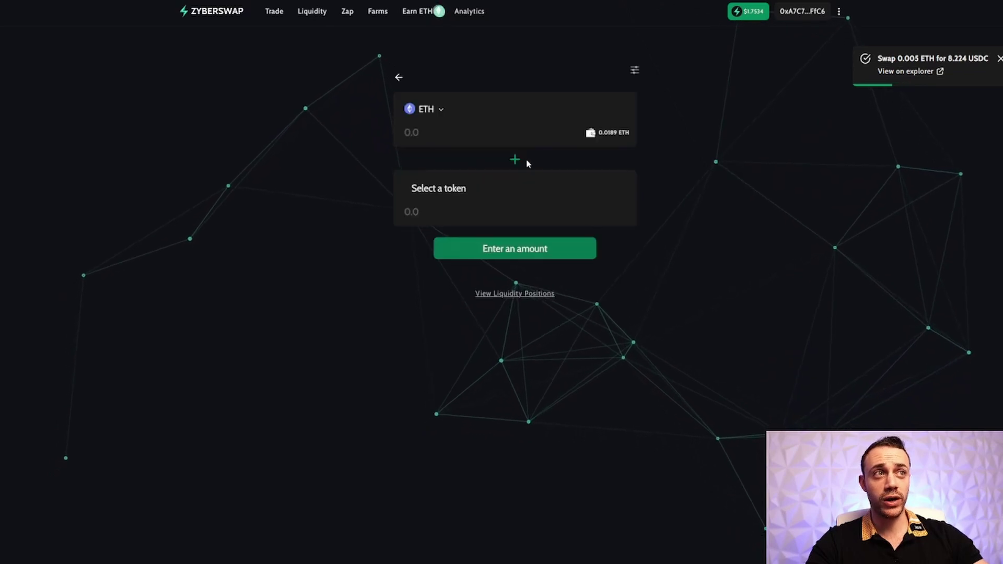
click(347, 14)
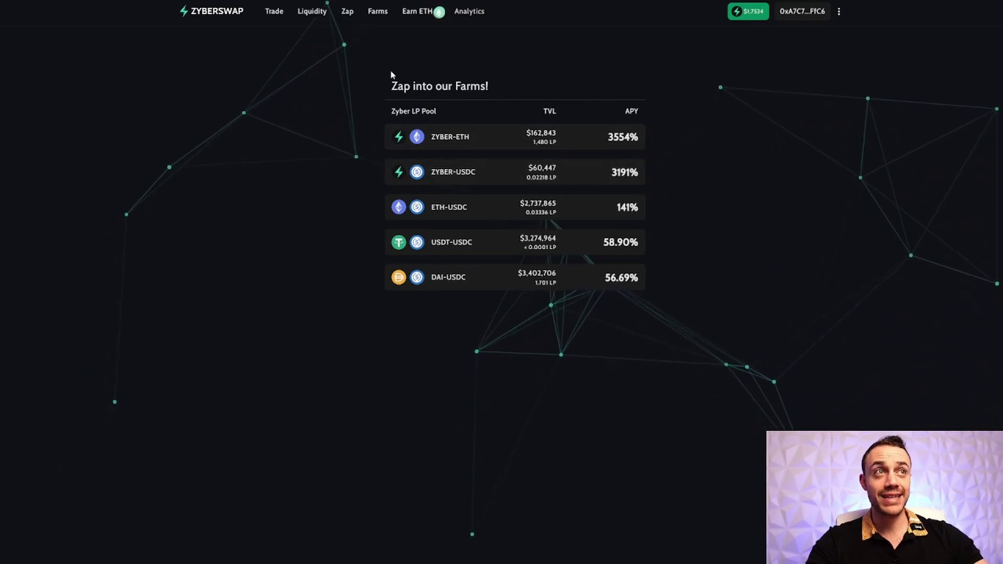
click(470, 140)
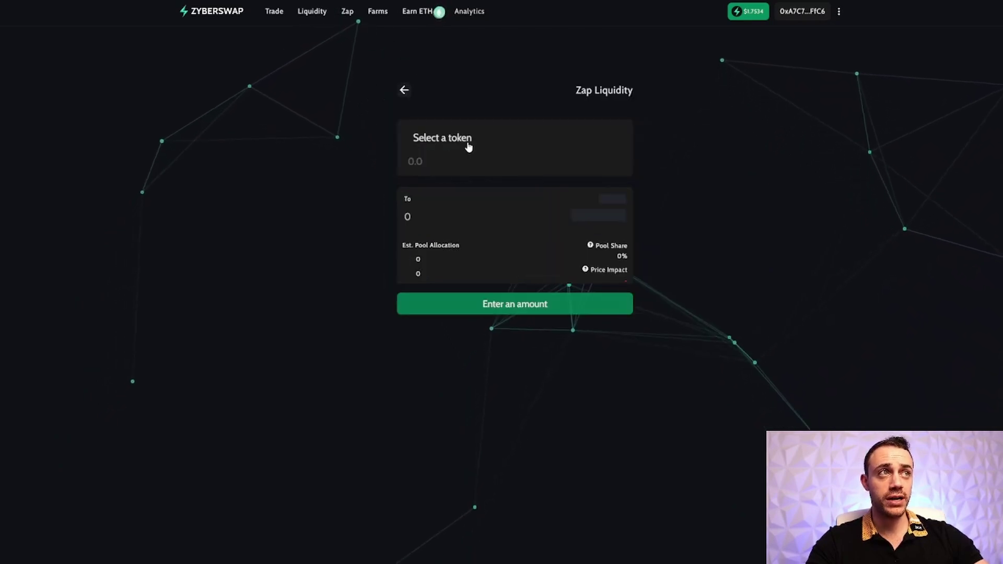
click(444, 141)
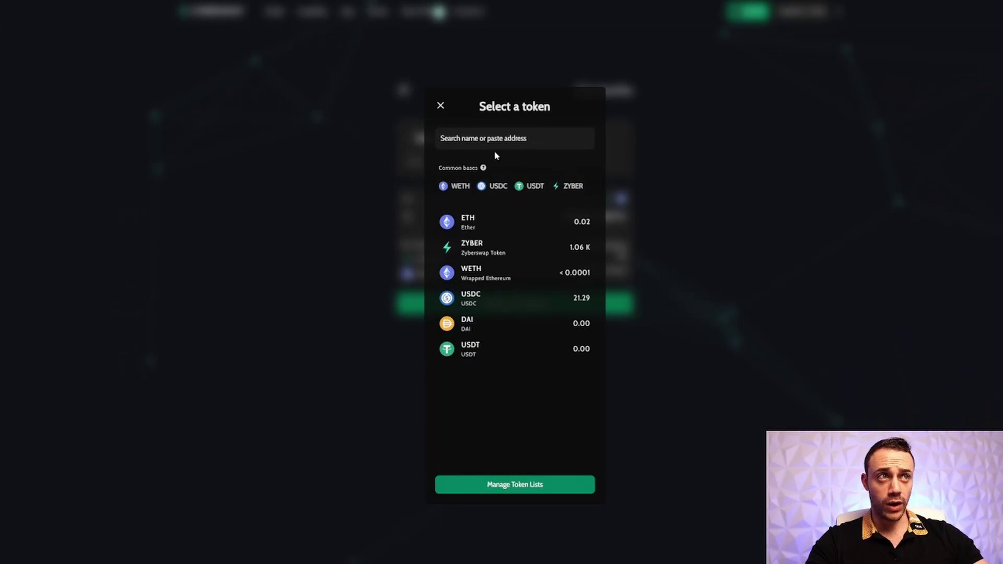
click(561, 185)
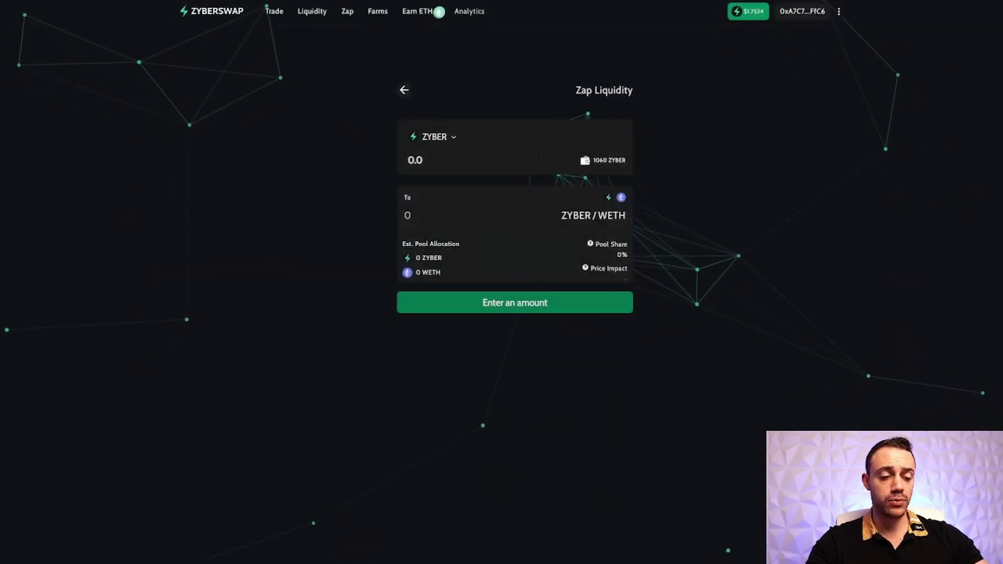
click(537, 157)
text(1)
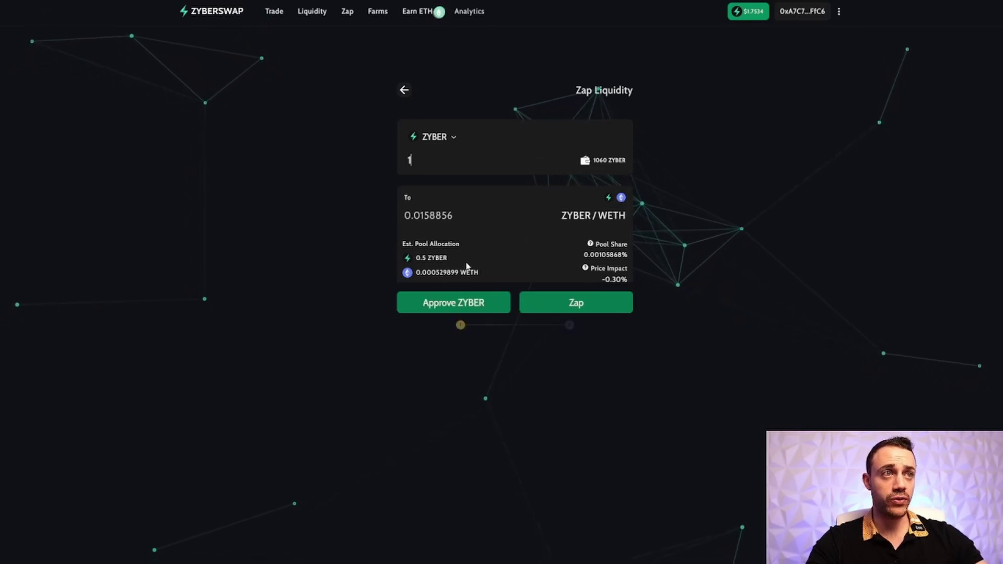
Approve ZYBER spending for the zap, confirming both MetaMask permission requests
click(477, 303)
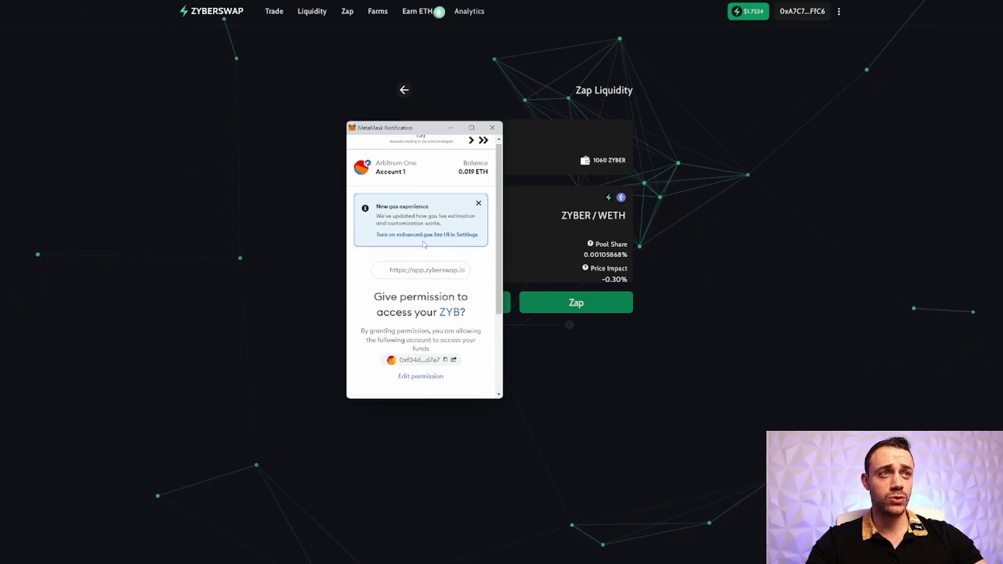
scroll(423, 243, down, 5)
click(456, 365)
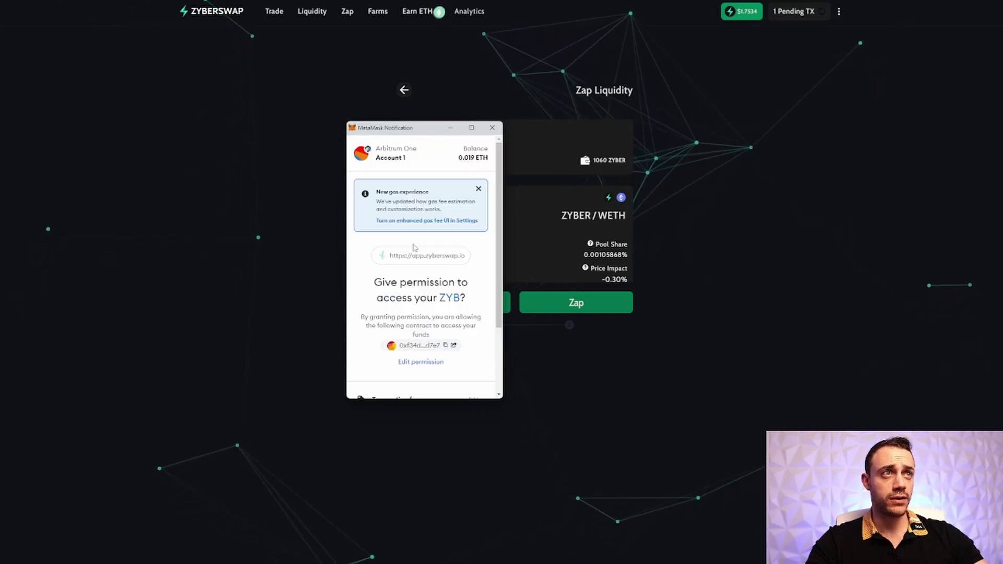
scroll(421, 256, down, 3)
click(455, 379)
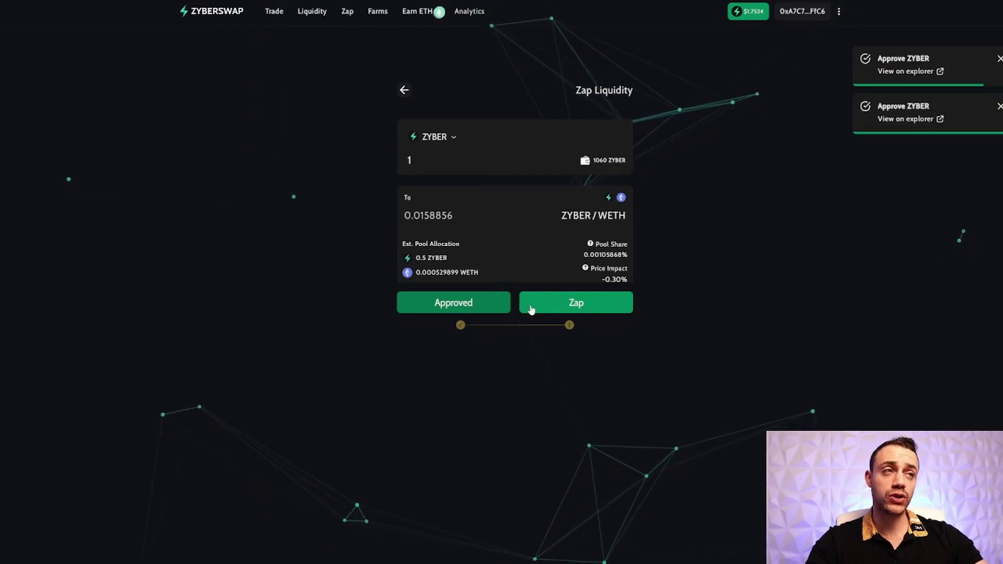
Zap the 1 ZYBER into ZYBER/WETH liquidity and confirm it in MetaMask
click(571, 305)
drag(914, 8, 444, 73)
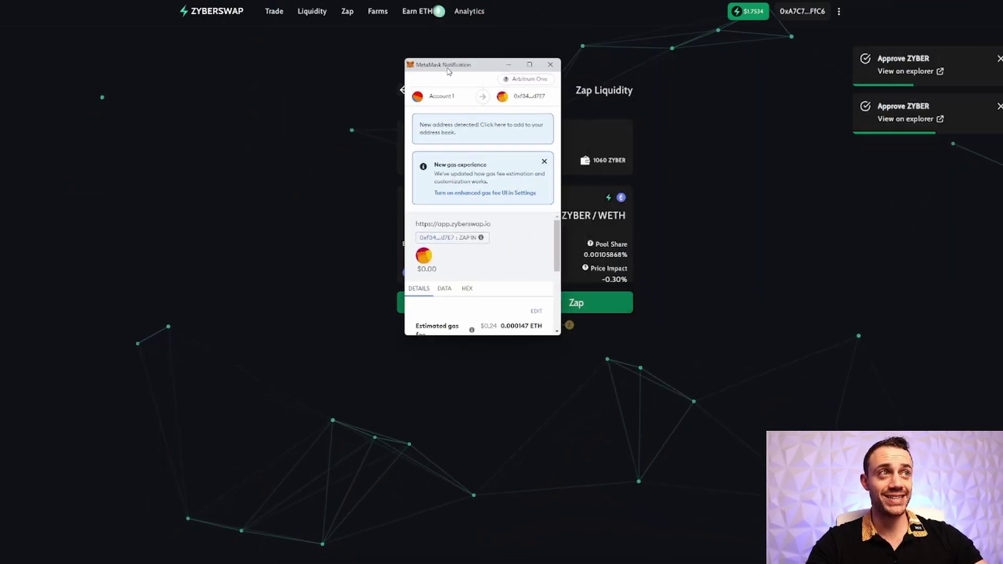
scroll(481, 236, down, 5)
click(514, 320)
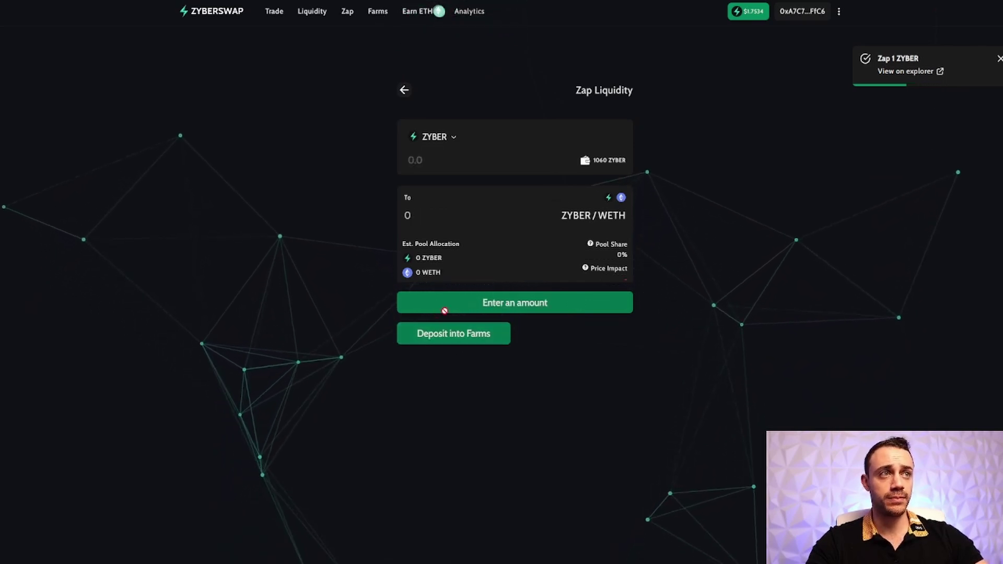
Open staking for the ZYBER-ETH farm and approve the LP tokens in MetaMask
click(454, 335)
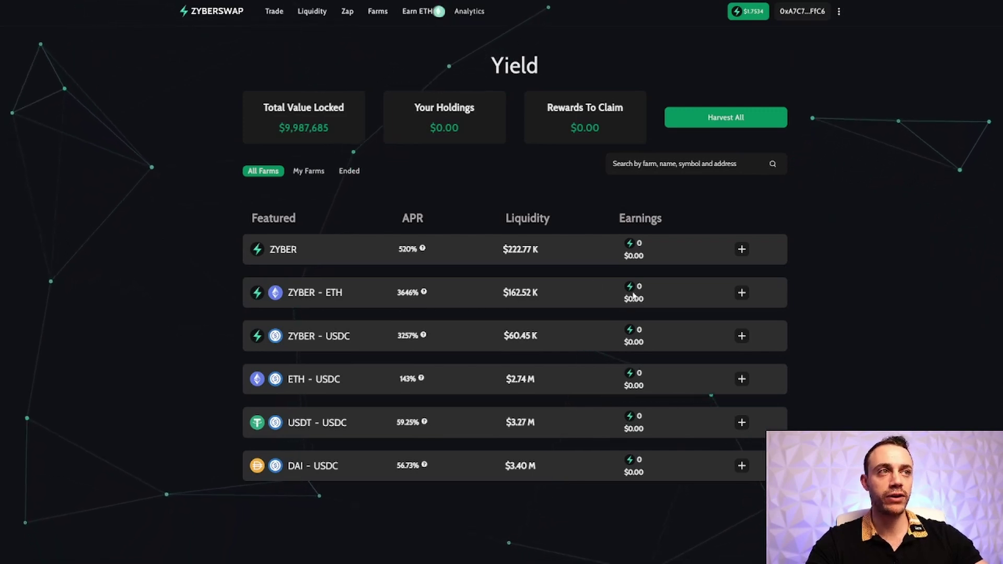
click(742, 292)
click(333, 379)
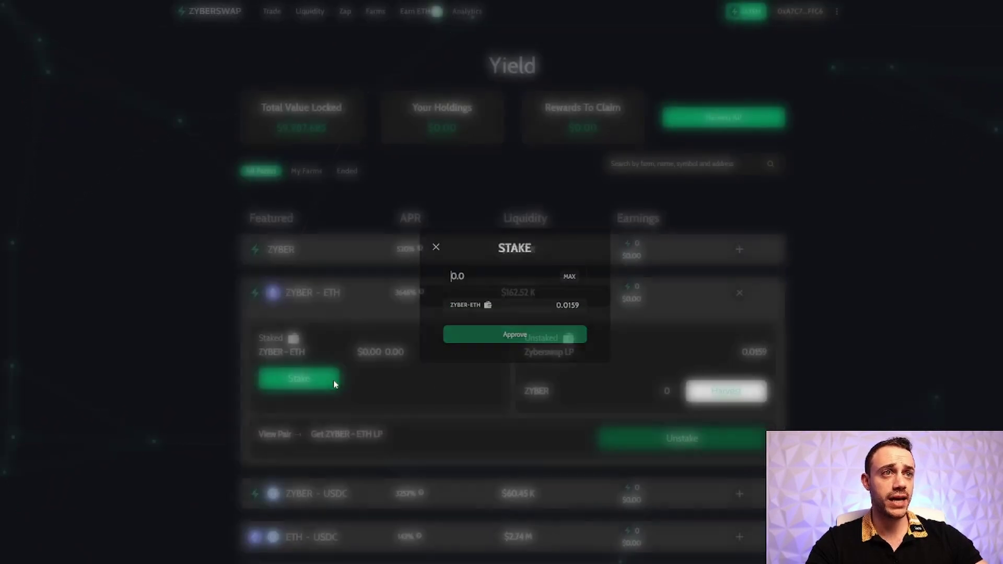
click(496, 329)
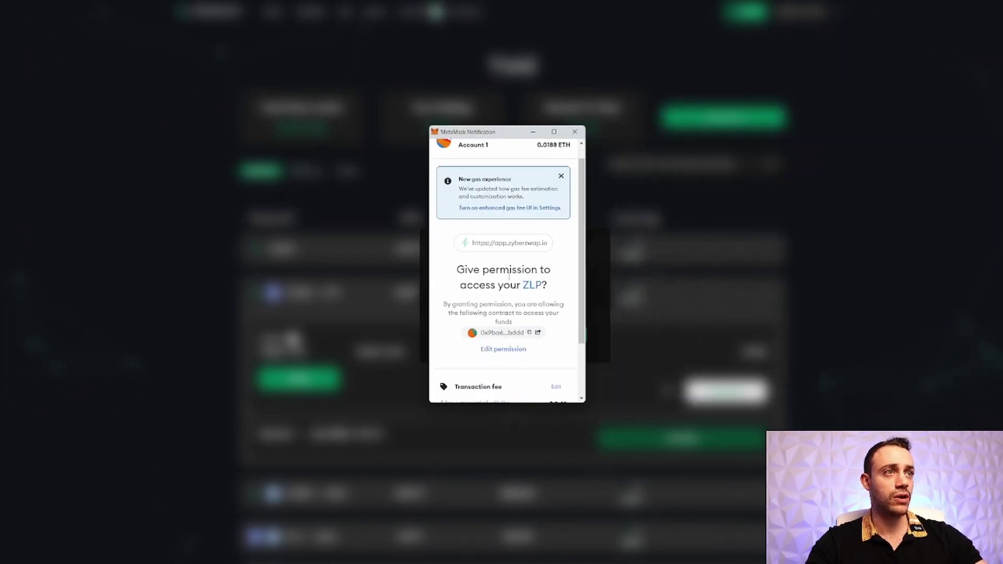
scroll(510, 283, down, 2)
click(537, 383)
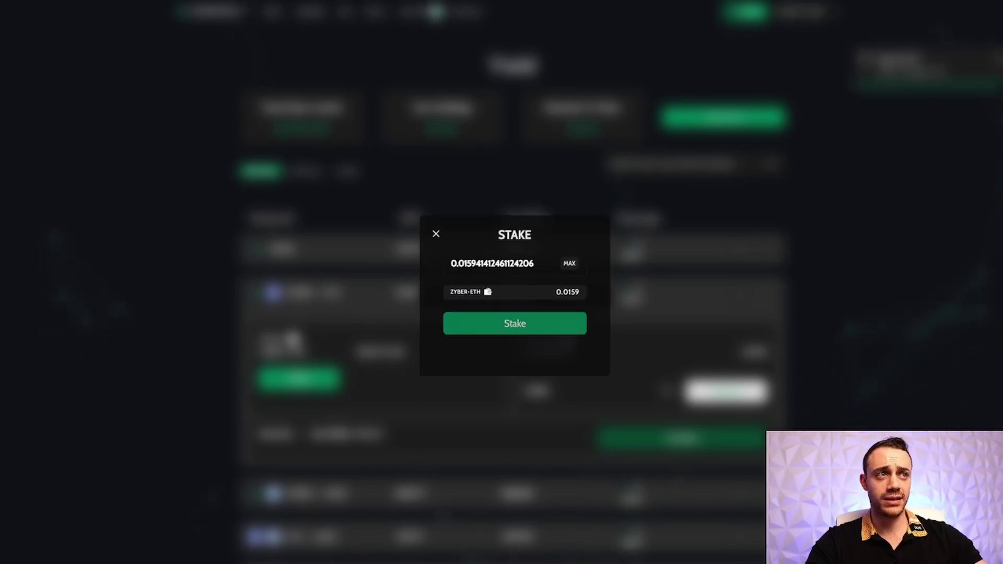
Stake all ZYBER-ETH LP tokens, confirm in MetaMask, and return to the farms list
click(585, 329)
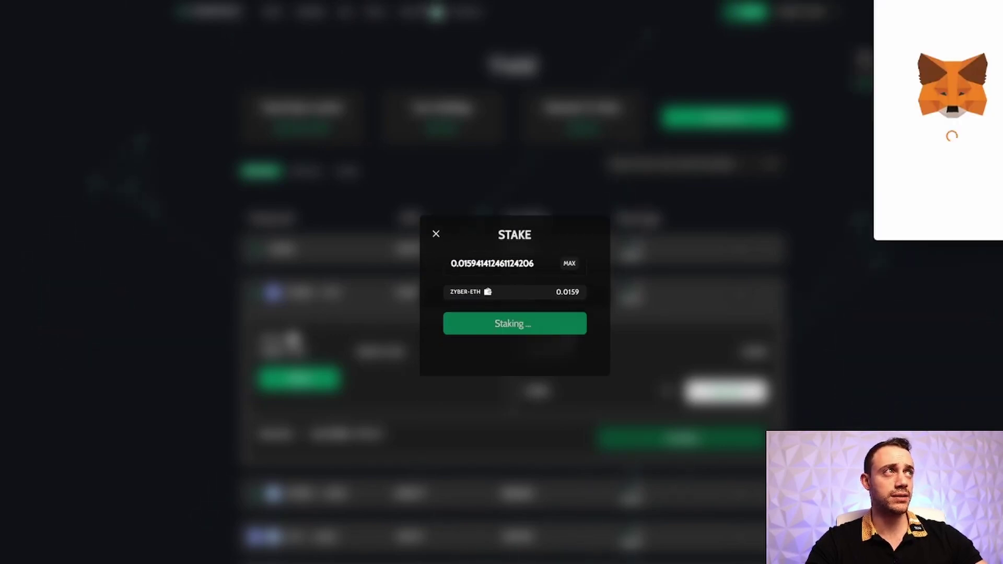
scroll(409, 329, down, 5)
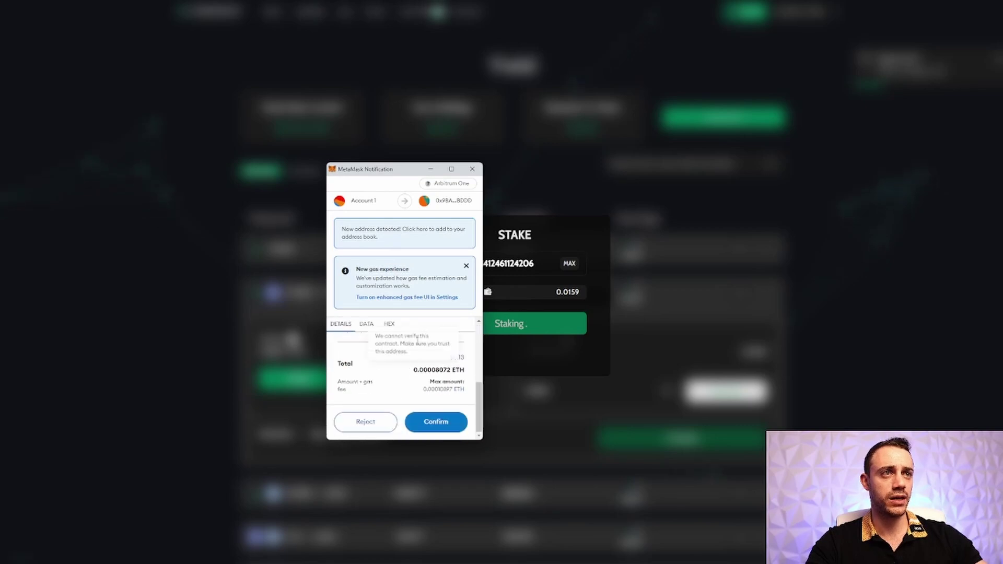
click(435, 421)
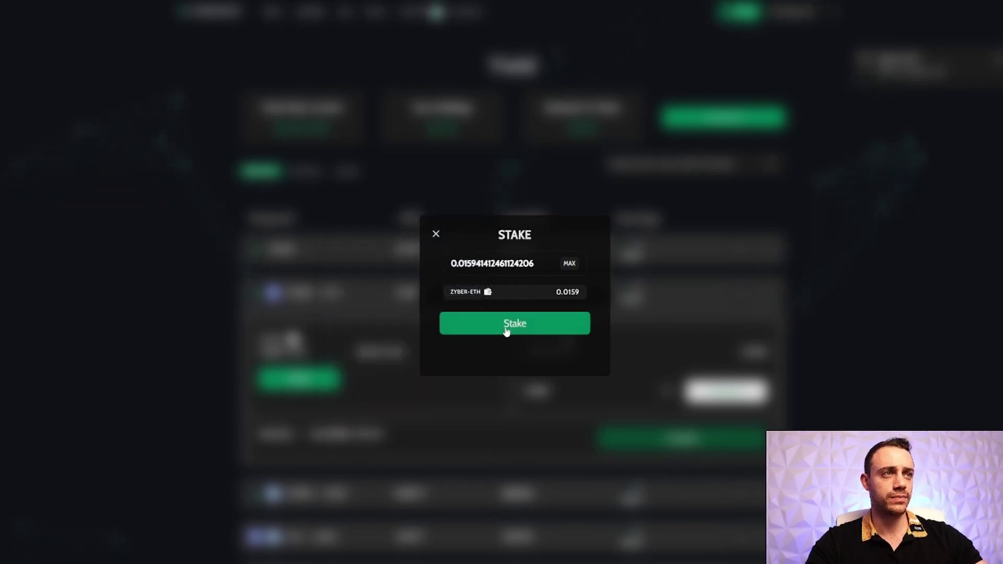
click(435, 235)
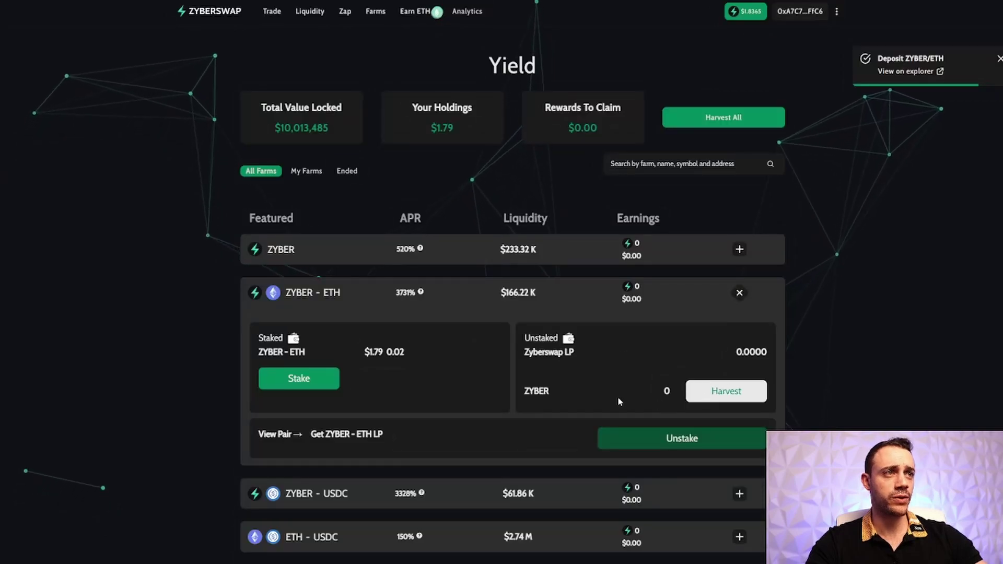
scroll(440, 330, down, 1)
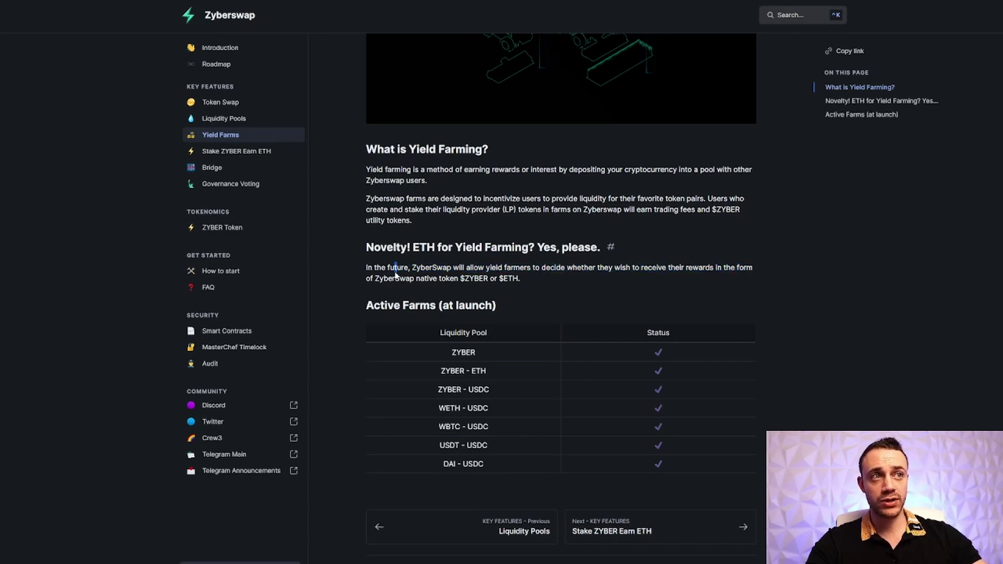
drag(396, 270, 497, 278)
click(497, 278)
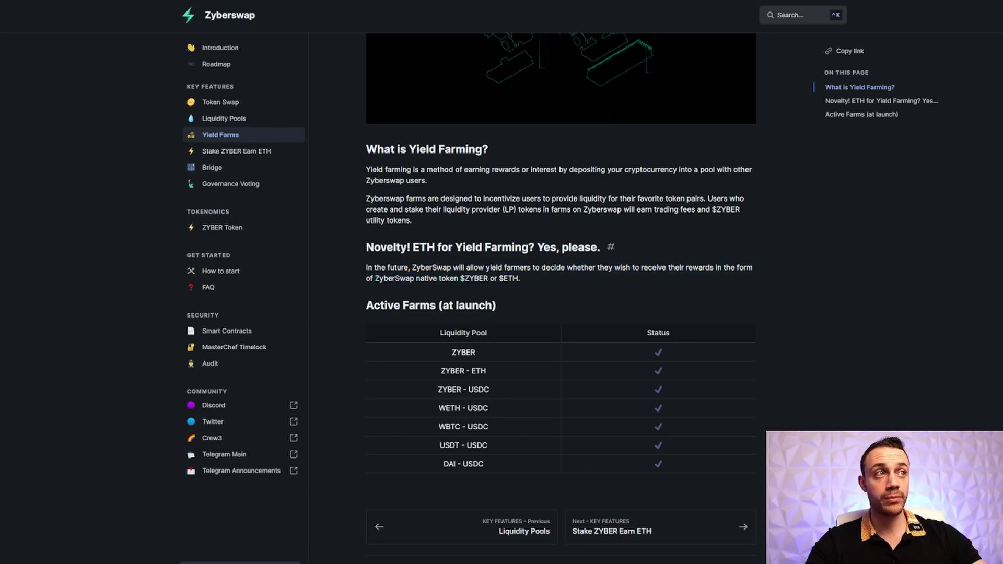
scroll(558, 286, up, 3)
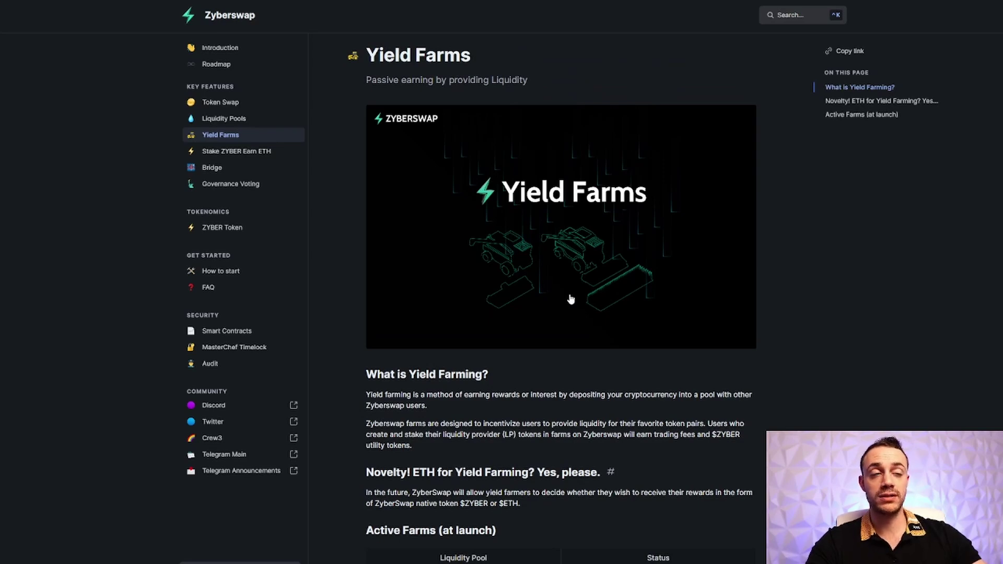
scroll(590, 322, down, 2)
scroll(580, 325, down, 1)
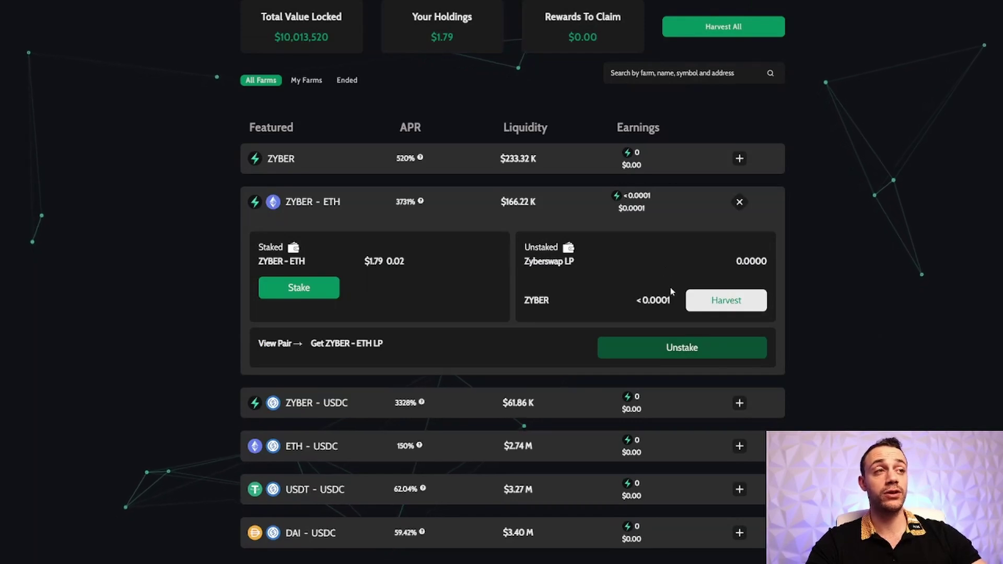
scroll(503, 110, up, 2)
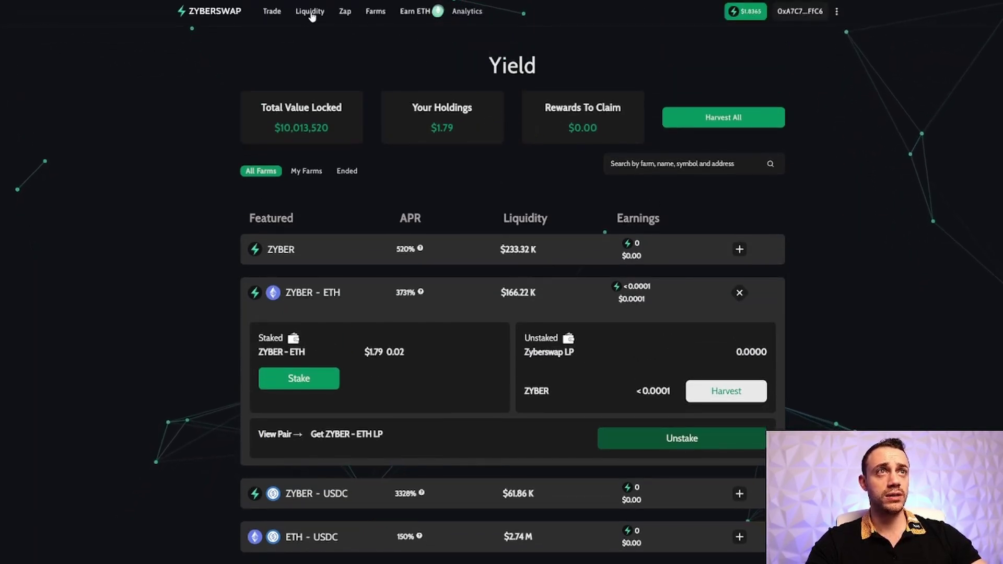
On Earn ETH, approve ZYBER for the staking pool and confirm in MetaMask
click(411, 12)
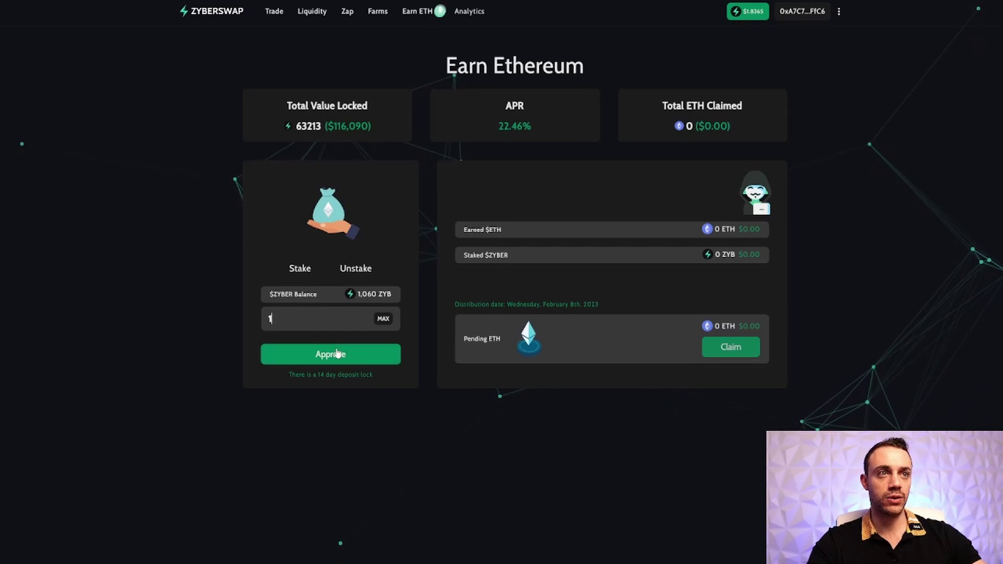
click(330, 353)
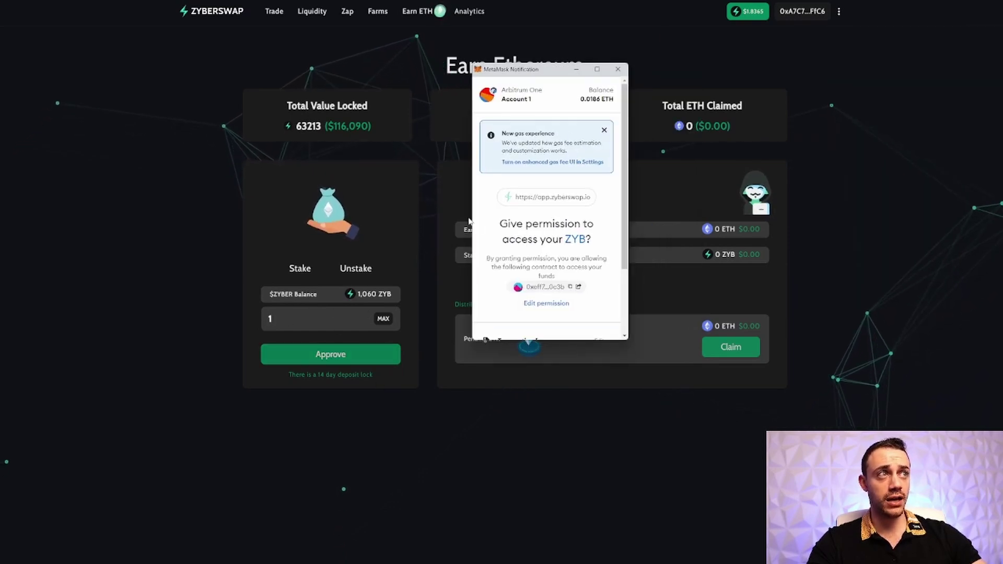
click(570, 321)
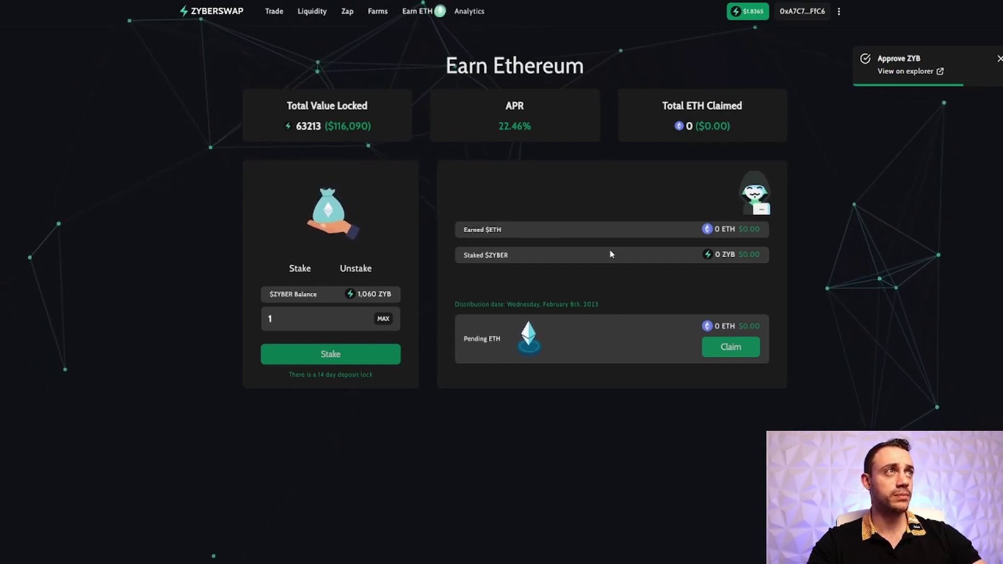
Stake 1 ZYBER in the Earn Ethereum pool and confirm the transaction in MetaMask
click(382, 357)
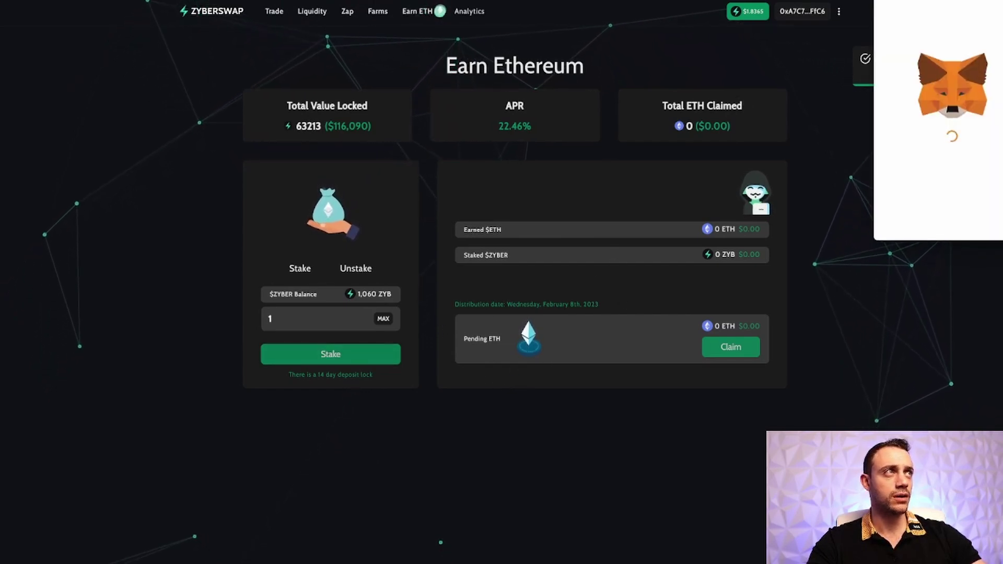
drag(537, 157, 377, 136)
scroll(438, 345, down, 2)
scroll(438, 353, down, 2)
scroll(438, 371, down, 2)
click(439, 383)
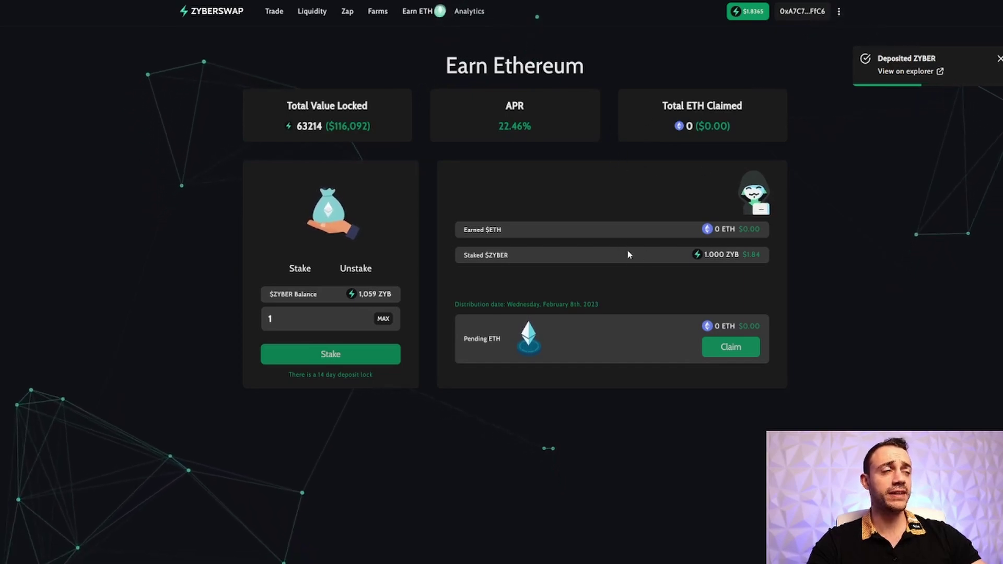
click(750, 18)
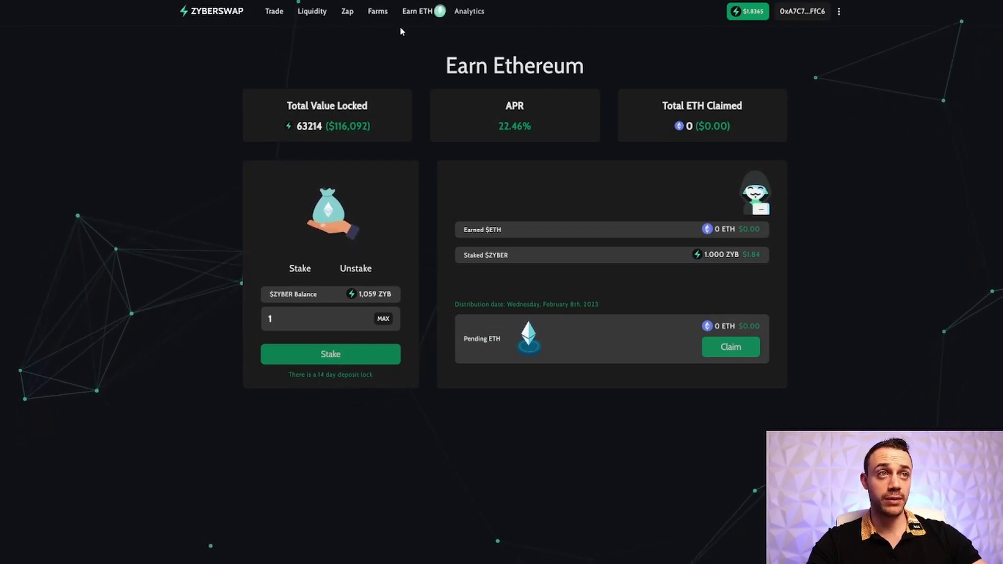
click(747, 11)
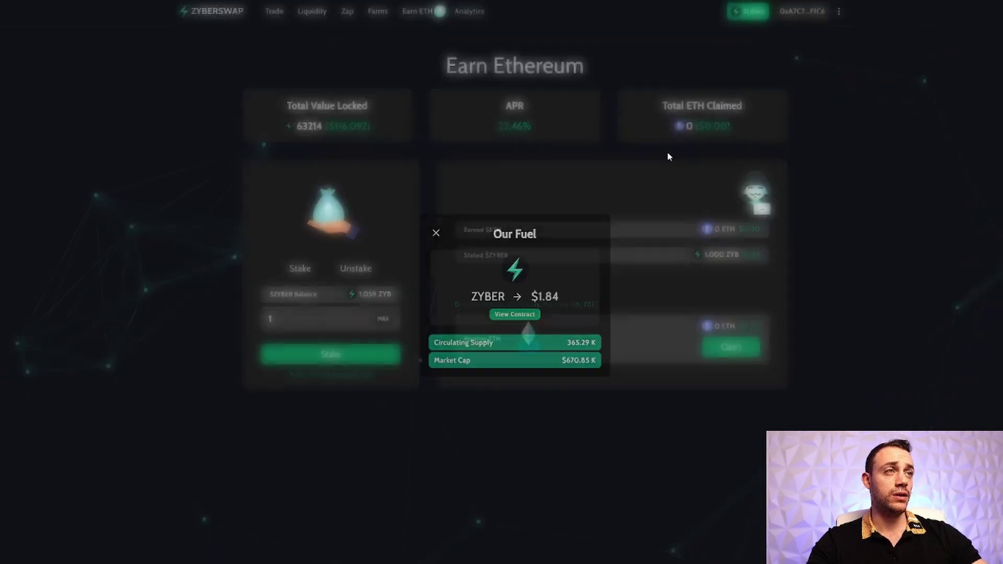
click(436, 236)
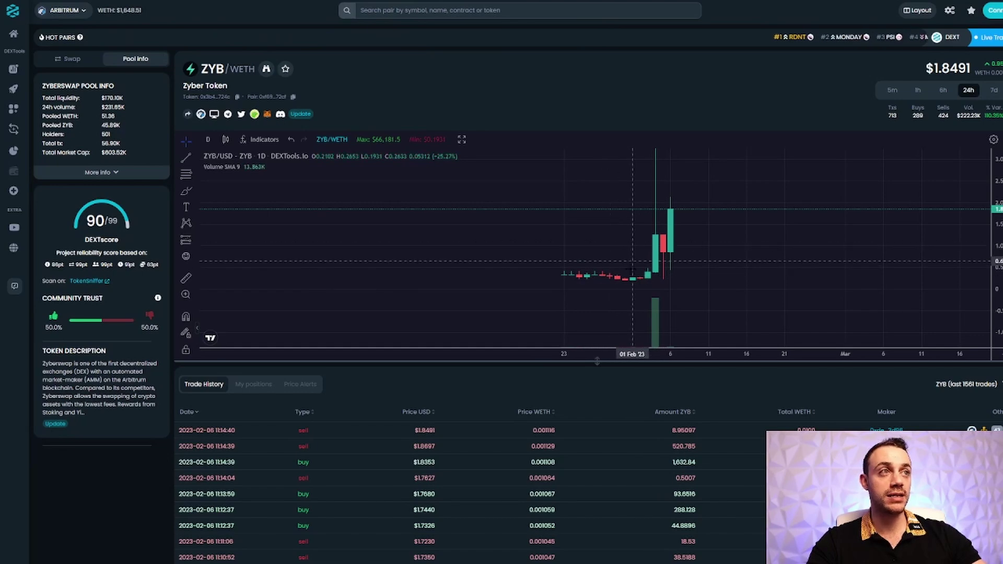
scroll(639, 267, up, 1)
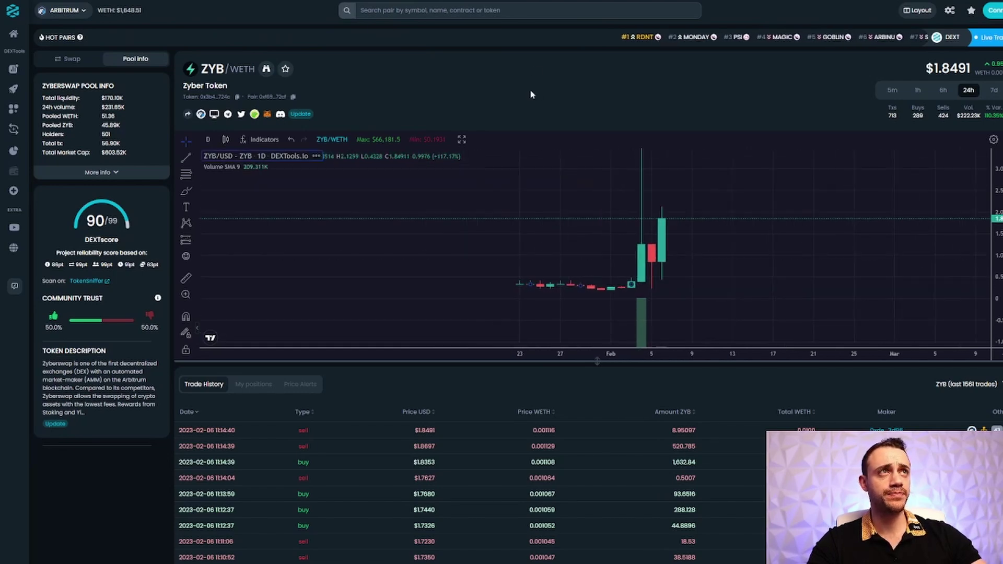
scroll(238, 282, down, 2)
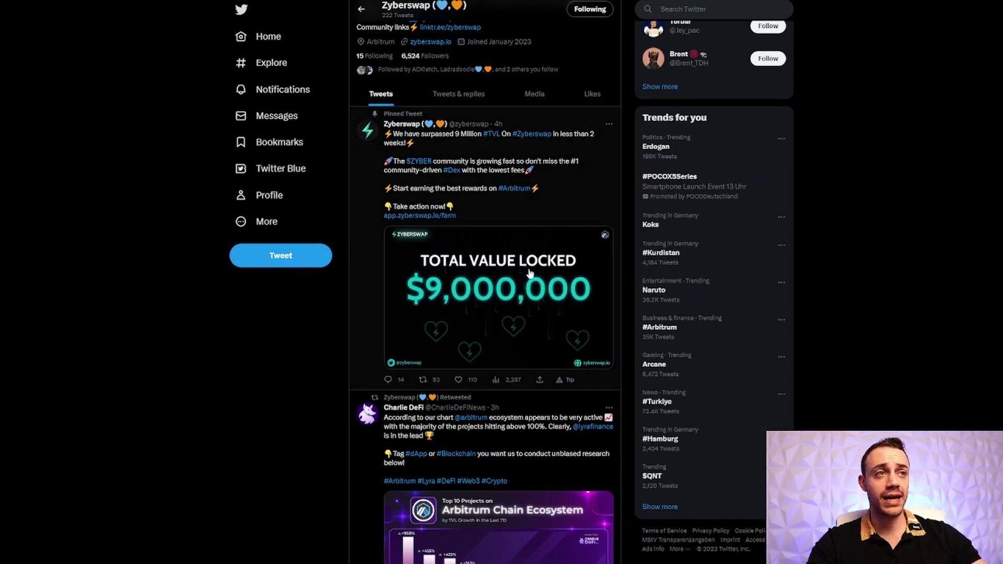
scroll(481, 287, down, 1)
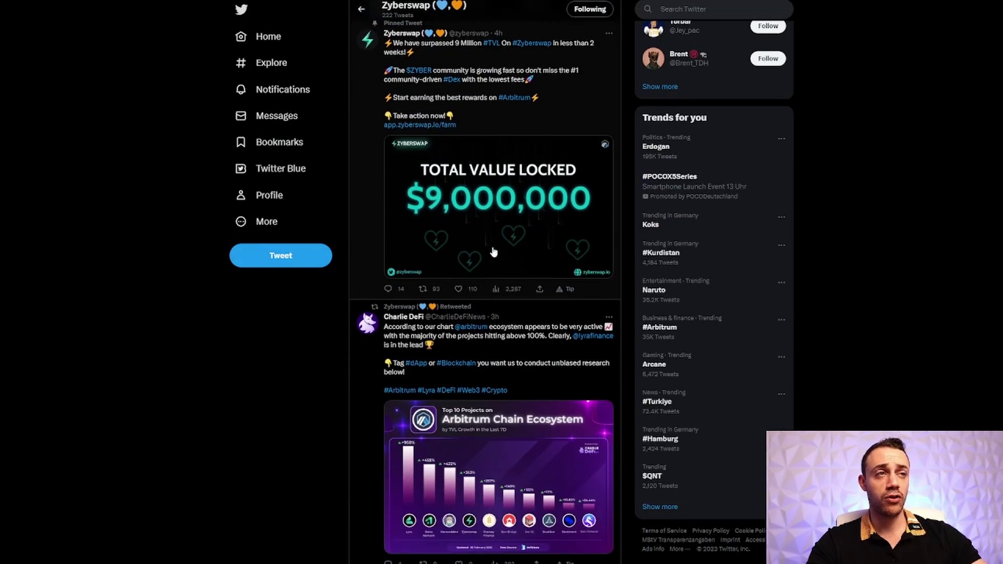
scroll(544, 337, down, 1)
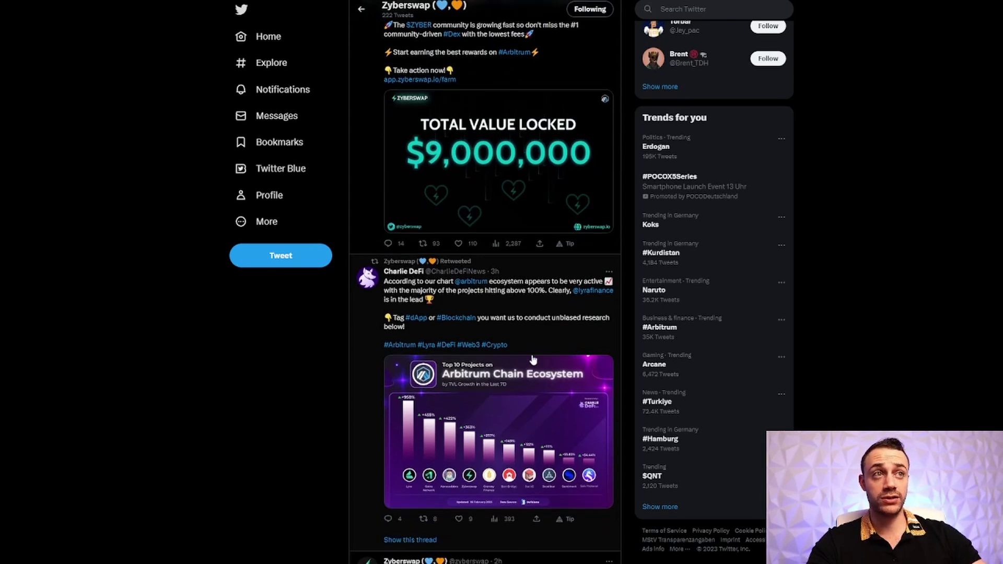
scroll(532, 360, down, 1)
scroll(531, 357, down, 1)
click(532, 353)
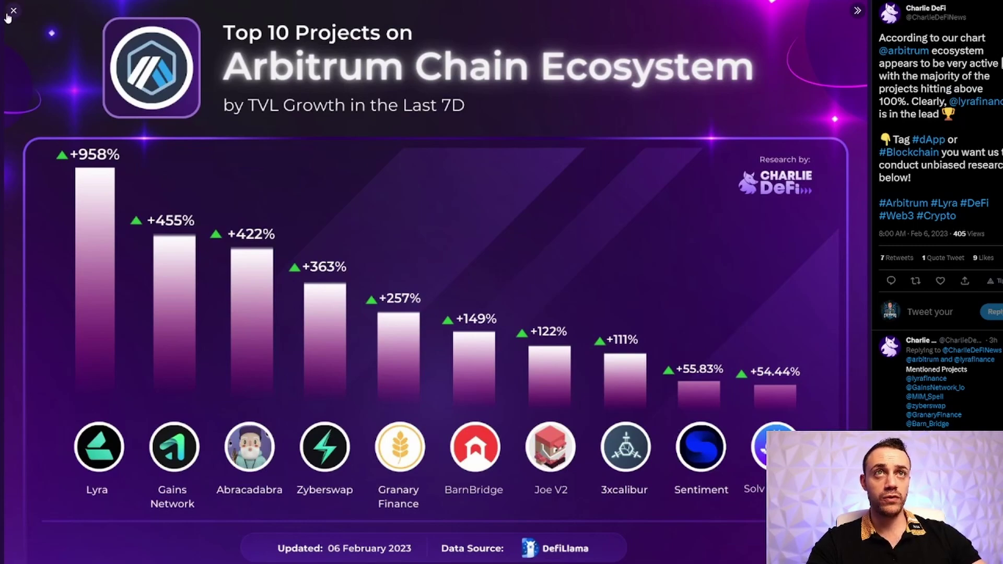
click(12, 12)
scroll(63, 244, down, 1)
scroll(74, 287, down, 3)
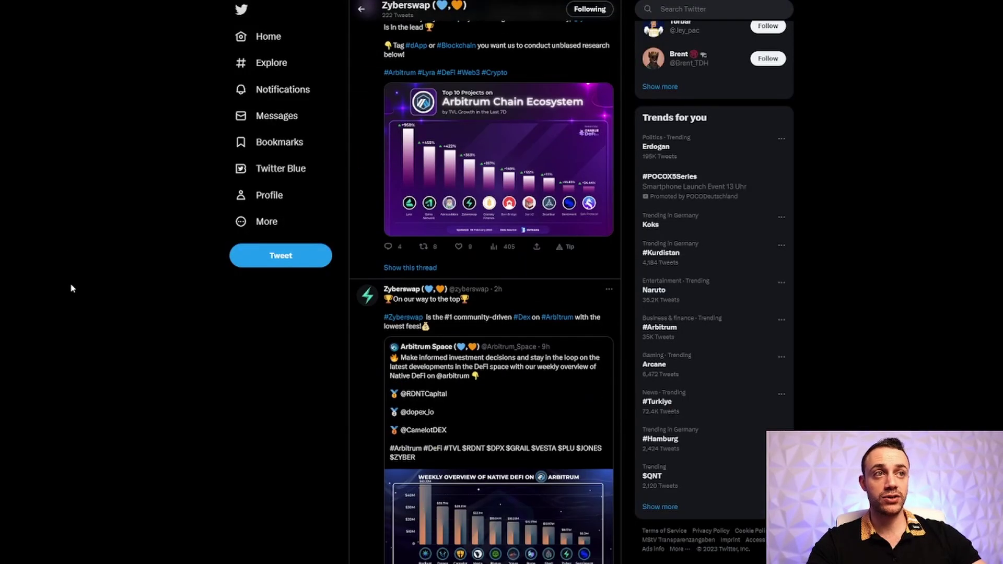
scroll(71, 287, down, 2)
scroll(71, 288, down, 2)
scroll(85, 298, down, 2)
scroll(99, 309, down, 2)
scroll(106, 301, down, 3)
scroll(131, 310, up, 2)
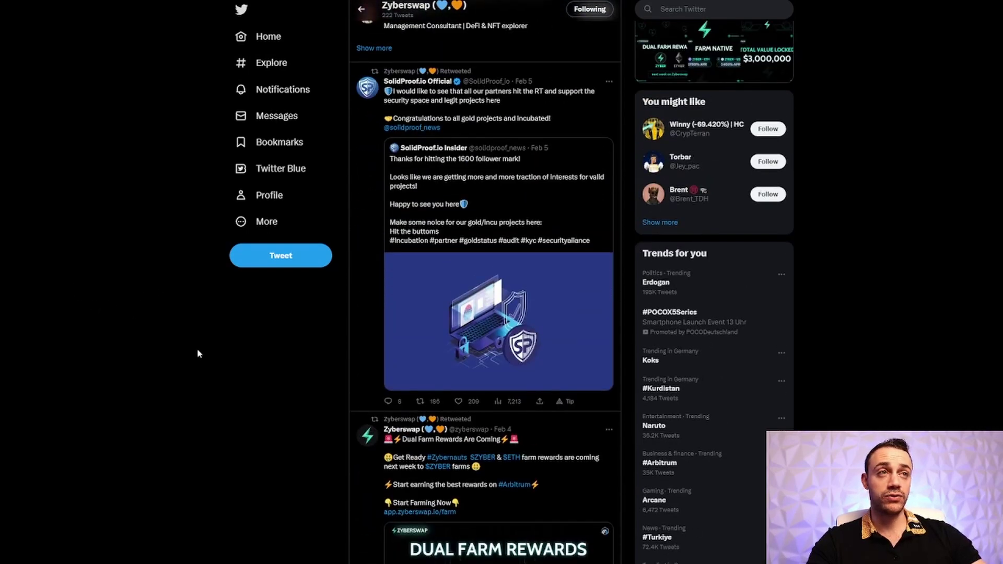
scroll(198, 354, up, 1)
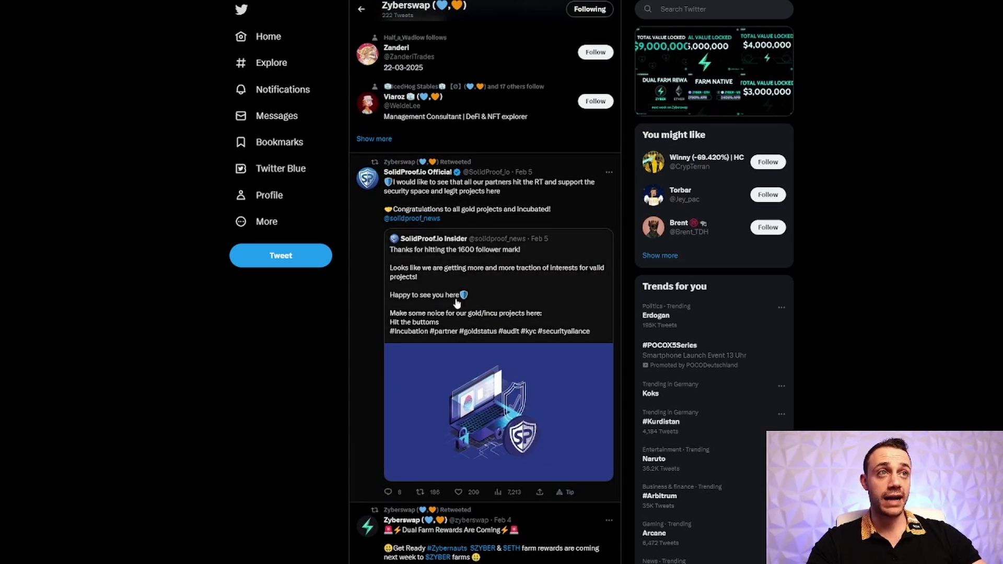
scroll(403, 321, down, 2)
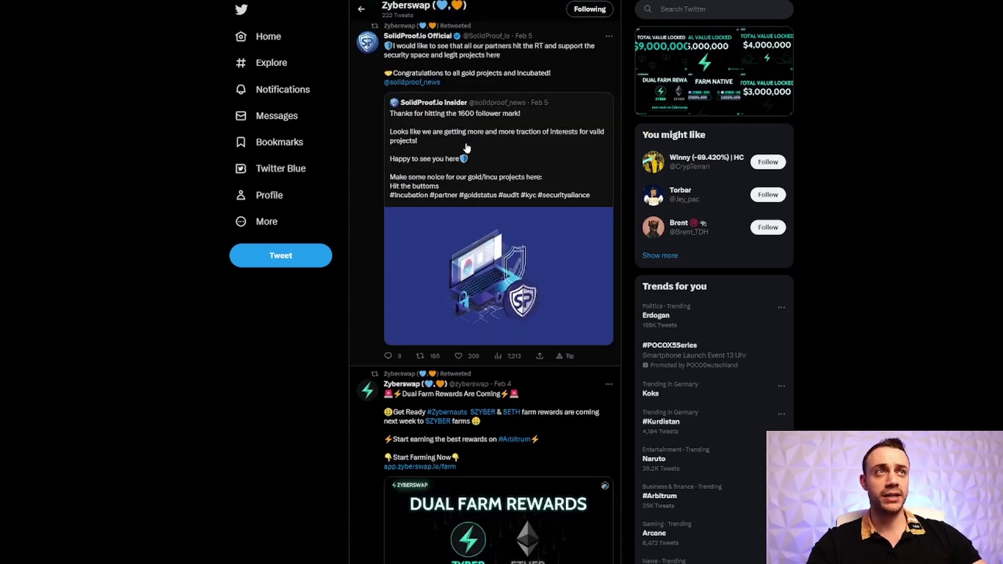
scroll(296, 298, down, 2)
scroll(286, 295, down, 1)
scroll(287, 295, down, 2)
scroll(276, 305, down, 3)
scroll(276, 300, up, 1)
scroll(270, 298, up, 3)
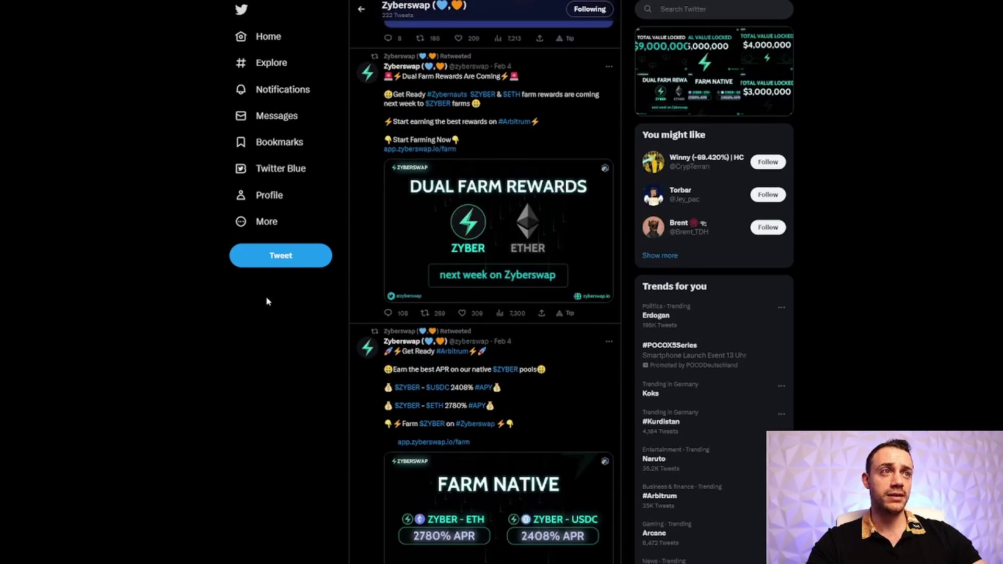
scroll(266, 297, up, 4)
scroll(275, 295, up, 5)
scroll(275, 298, up, 3)
scroll(275, 297, up, 3)
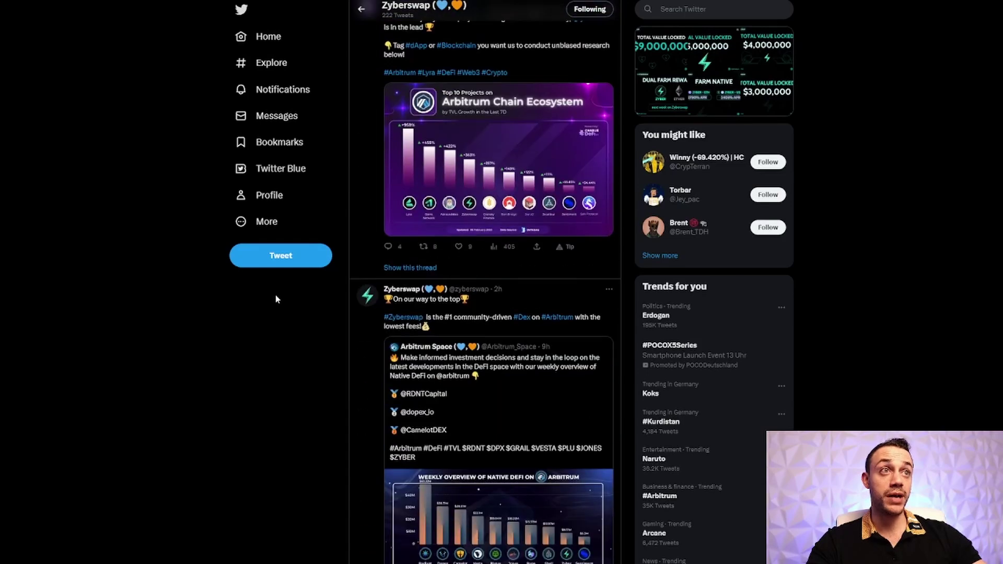
scroll(276, 296, up, 2)
scroll(277, 298, up, 1)
scroll(278, 297, up, 1)
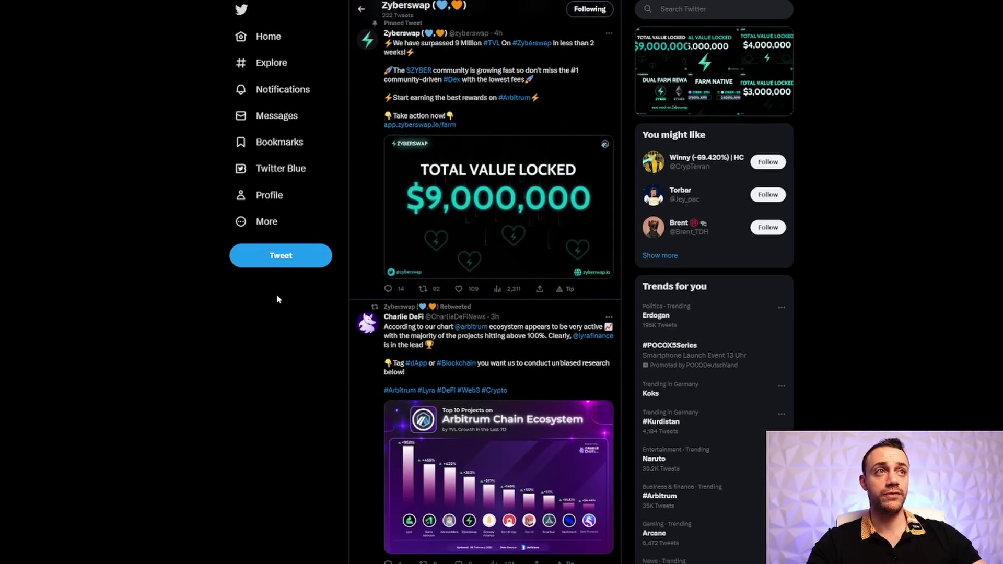
scroll(284, 289, up, 2)
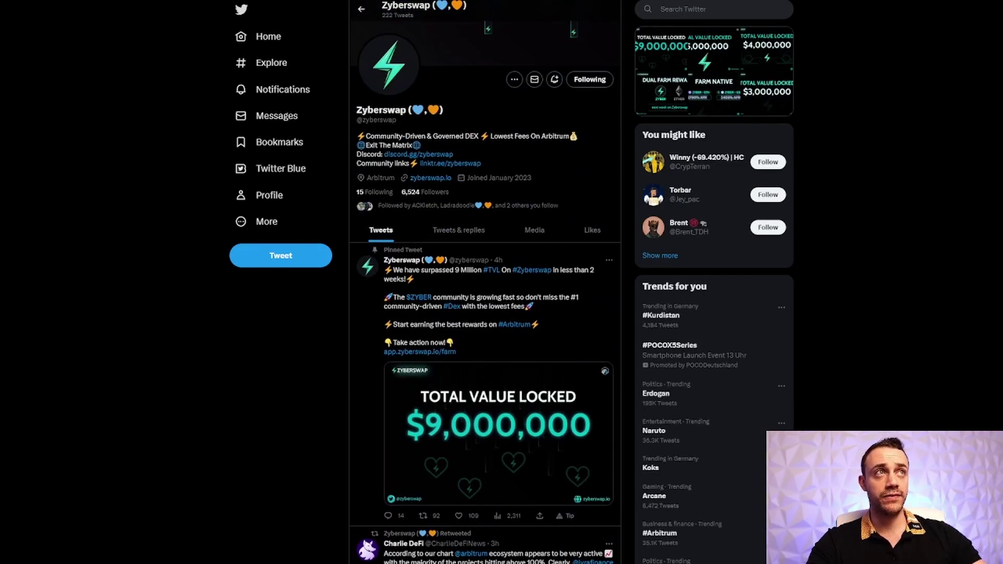